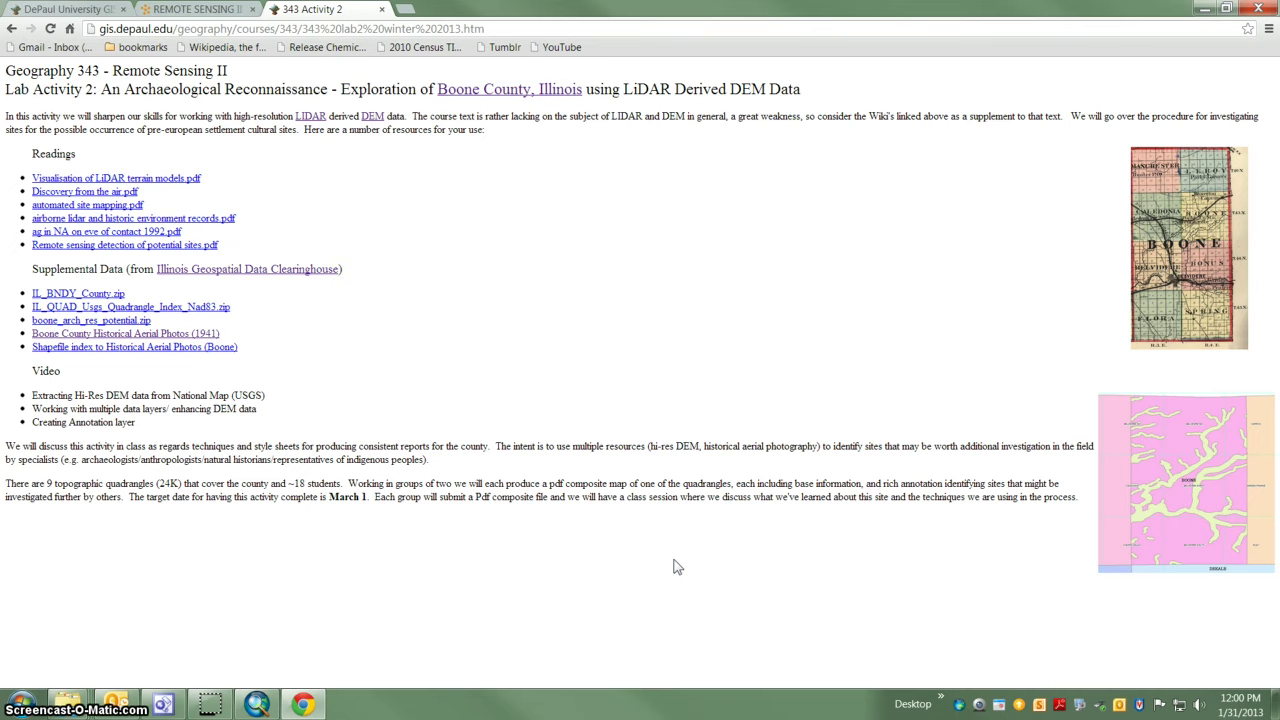
Open the Boone topo map image from the 343 Activity 2 page in a new tab
left_click(1157, 462)
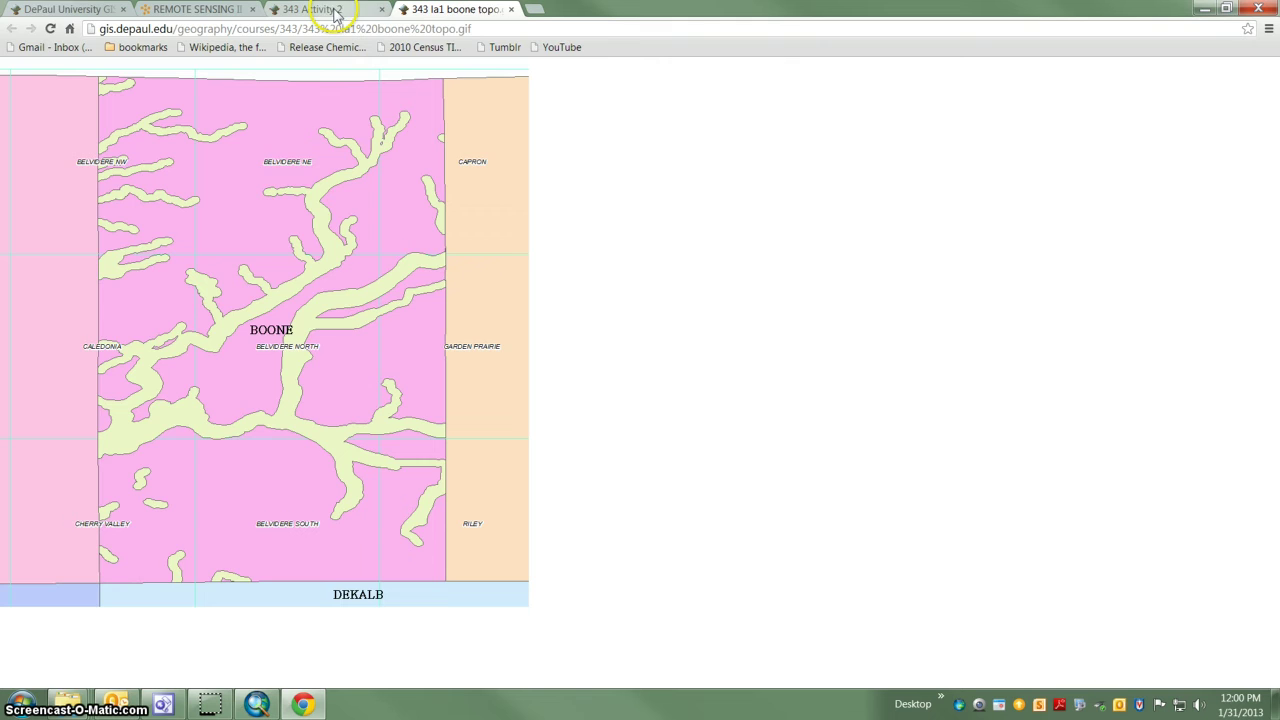
Return to the DePaul GIS tab and launch National Map - USGS from Mapping > GIS
left_click(62, 9)
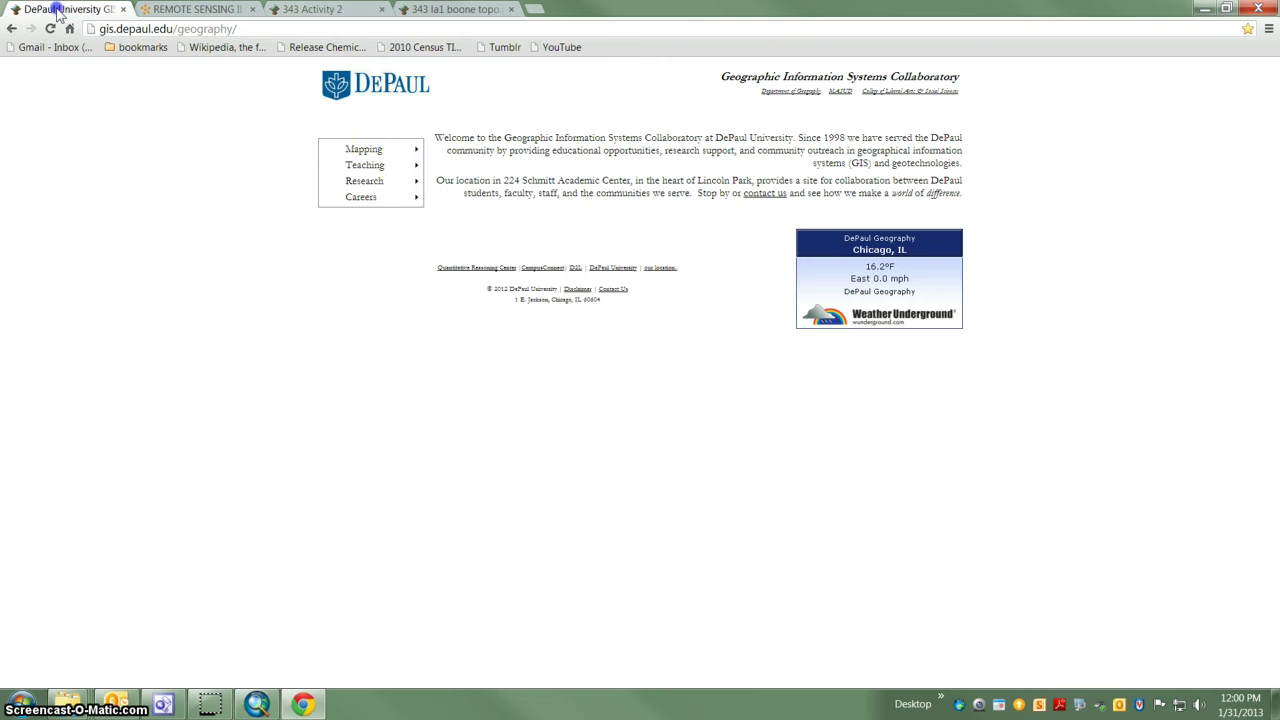
left_click(397, 156)
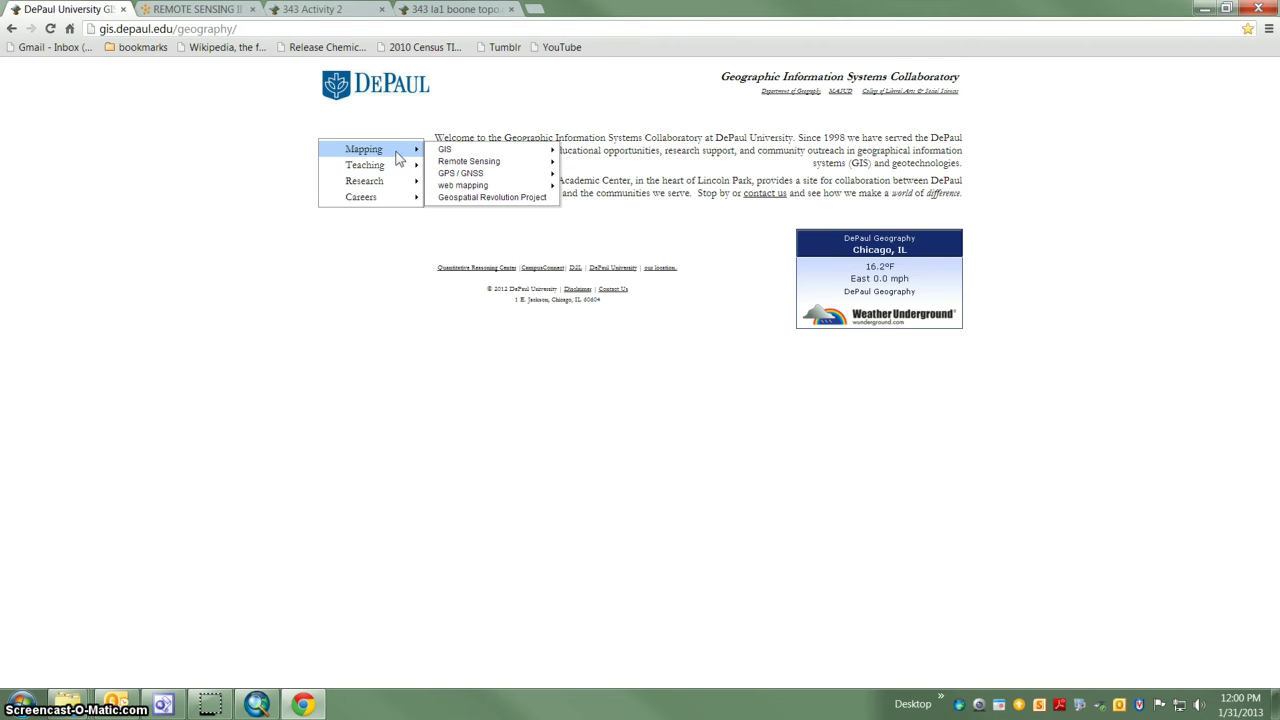
left_click(444, 150)
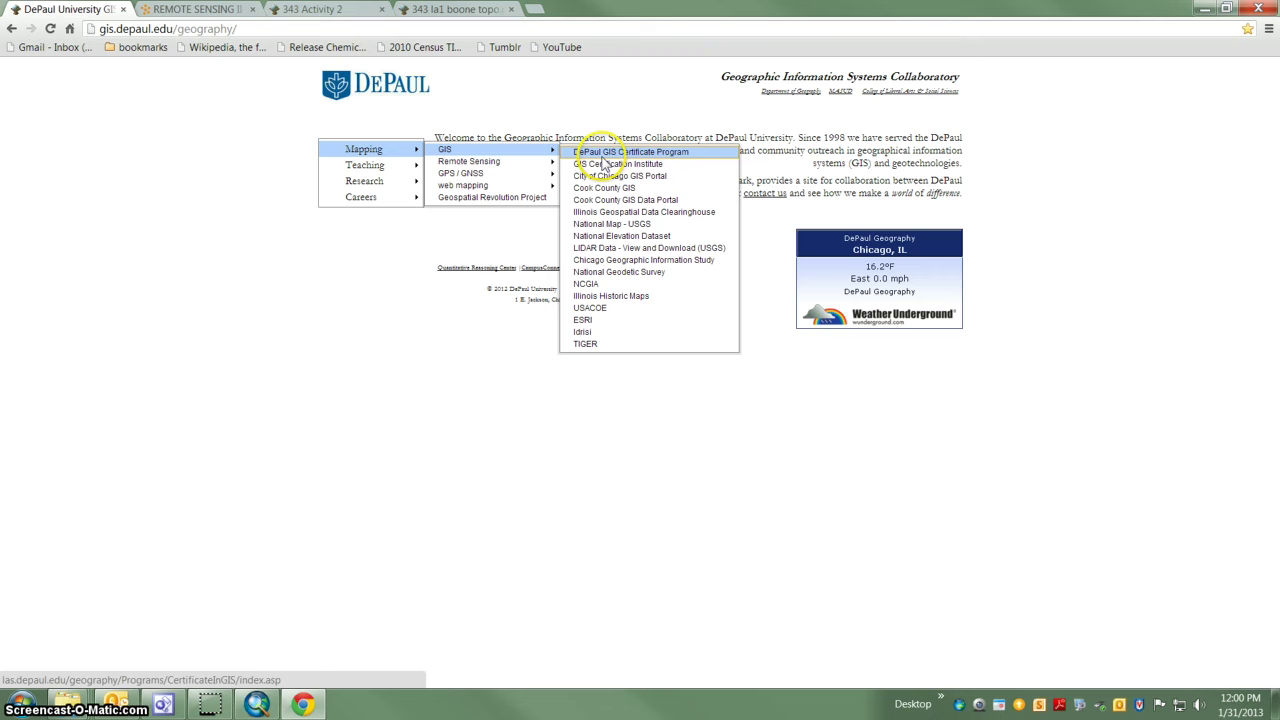
left_click(611, 223)
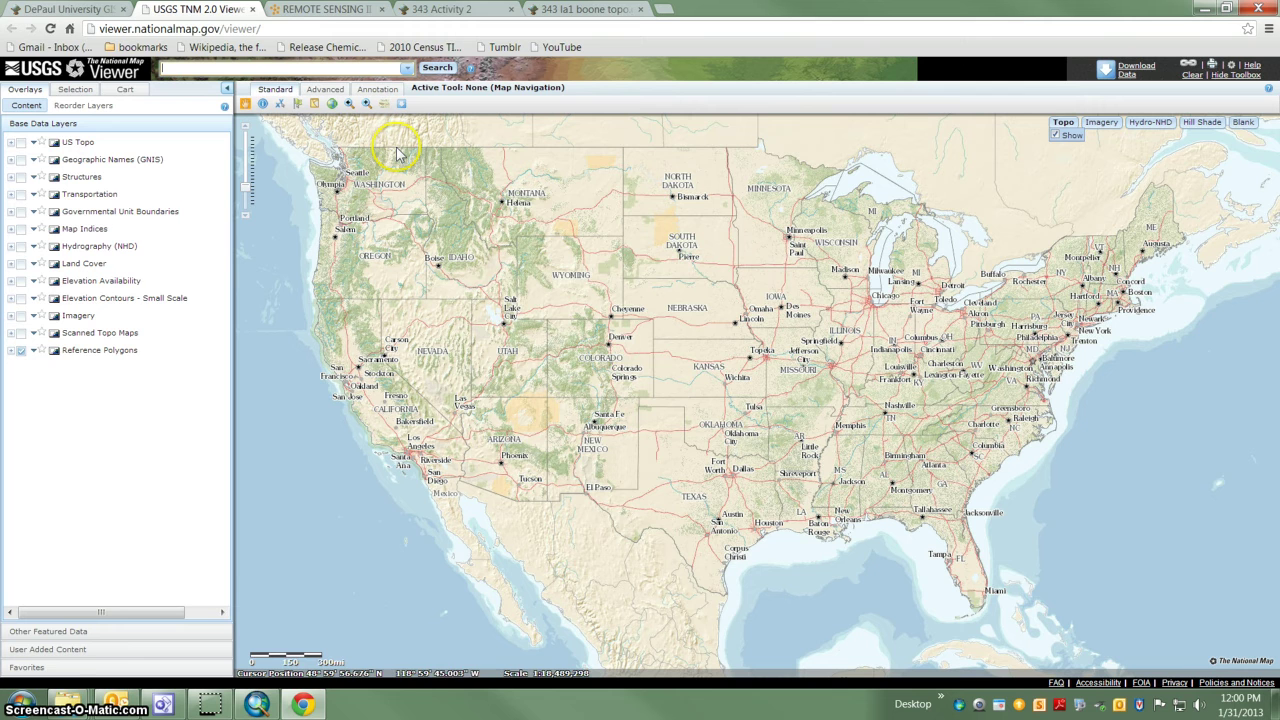
Switch to the Blank basemap, search 'boone county illinois', and zoom out two levels
left_click(1243, 124)
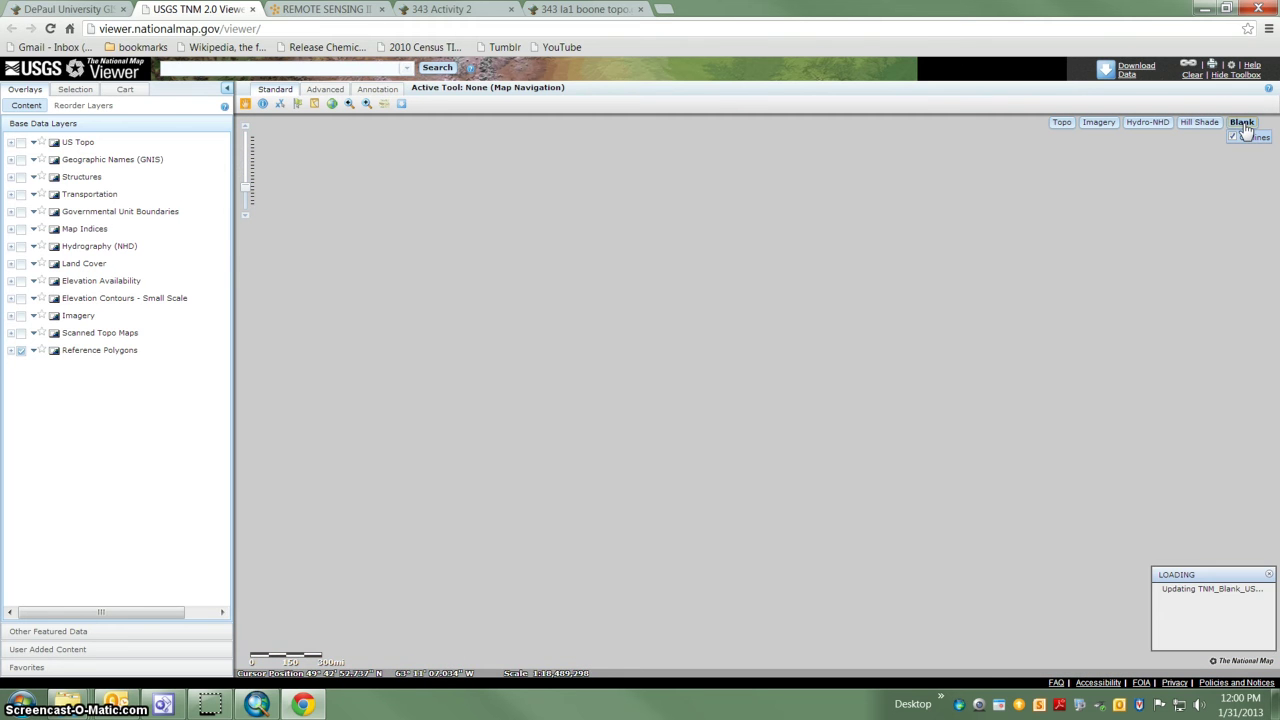
left_click(320, 68)
type("boone")
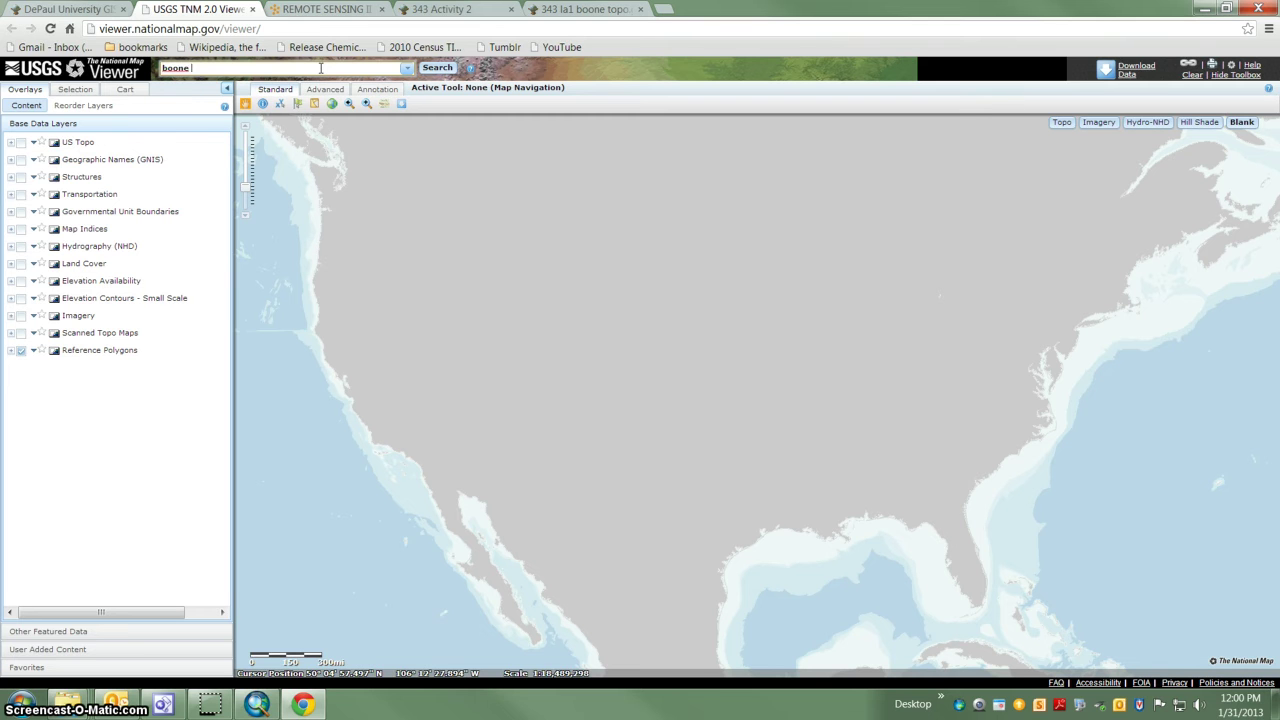
type("county illinois")
key("Return")
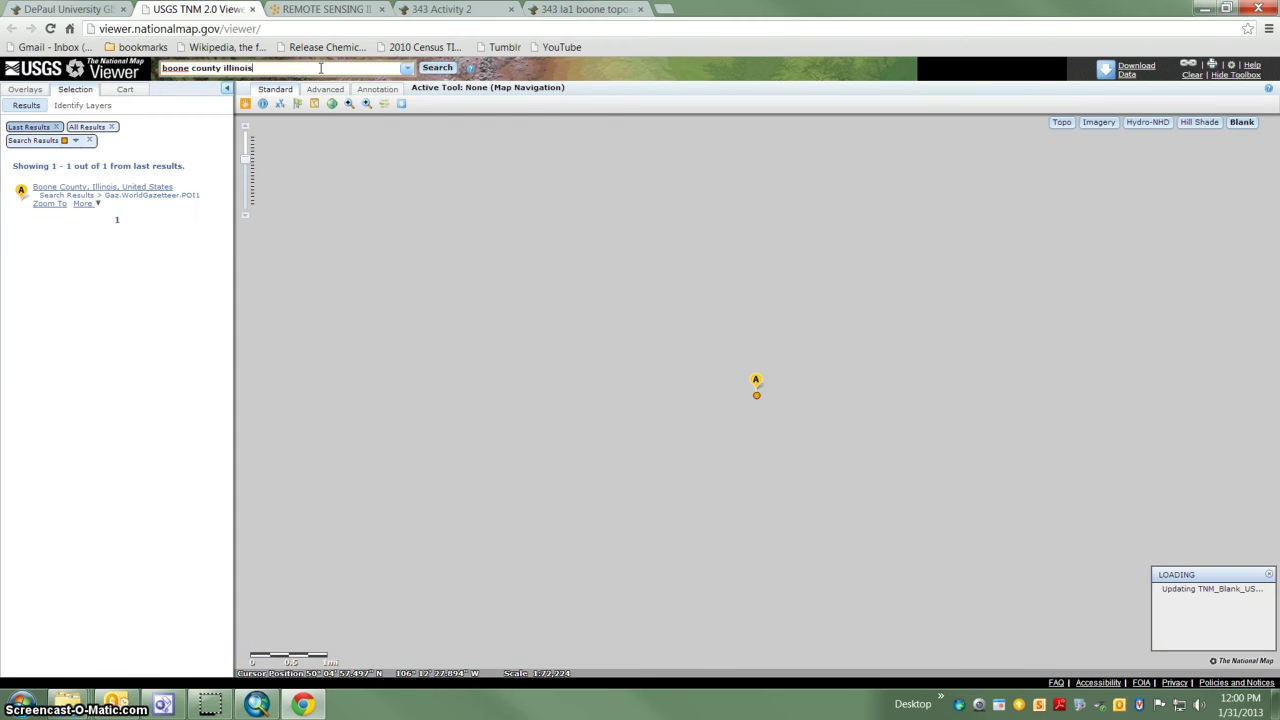
left_click(247, 219)
left_click(247, 219)
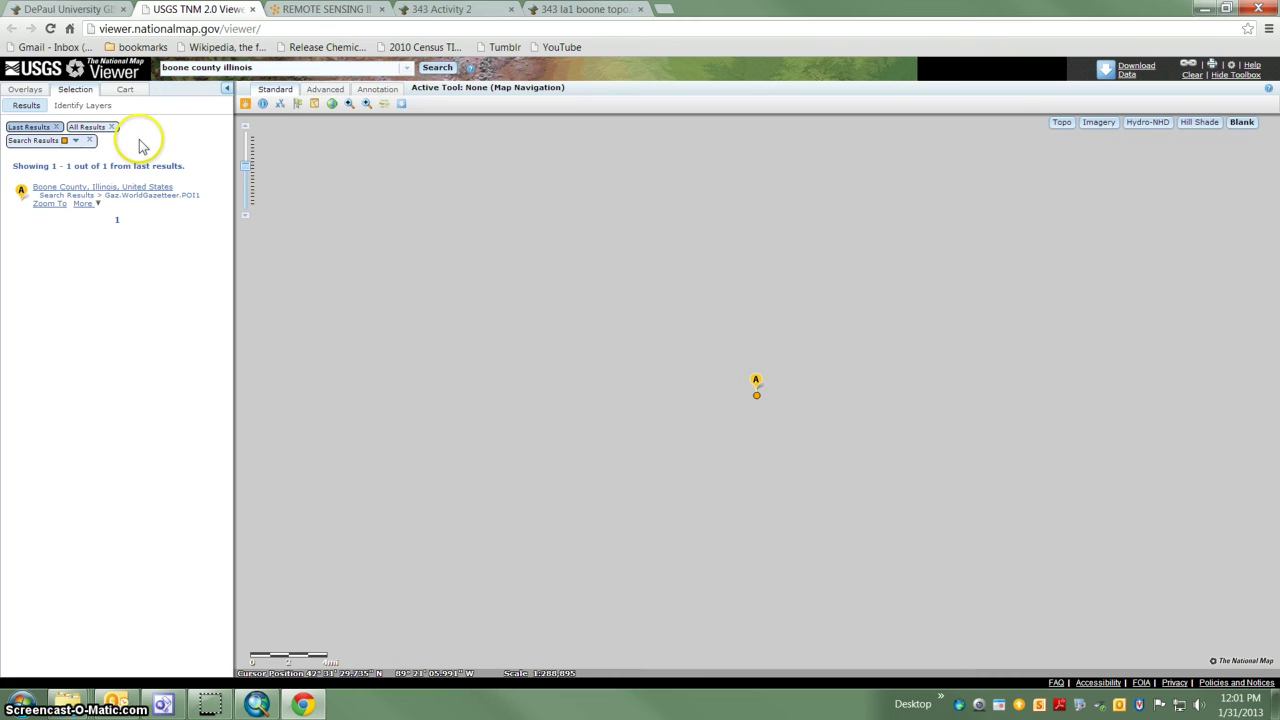
Turn on Governmental Unit Boundaries with every sublayer off except County or Equivalent
left_click(25, 89)
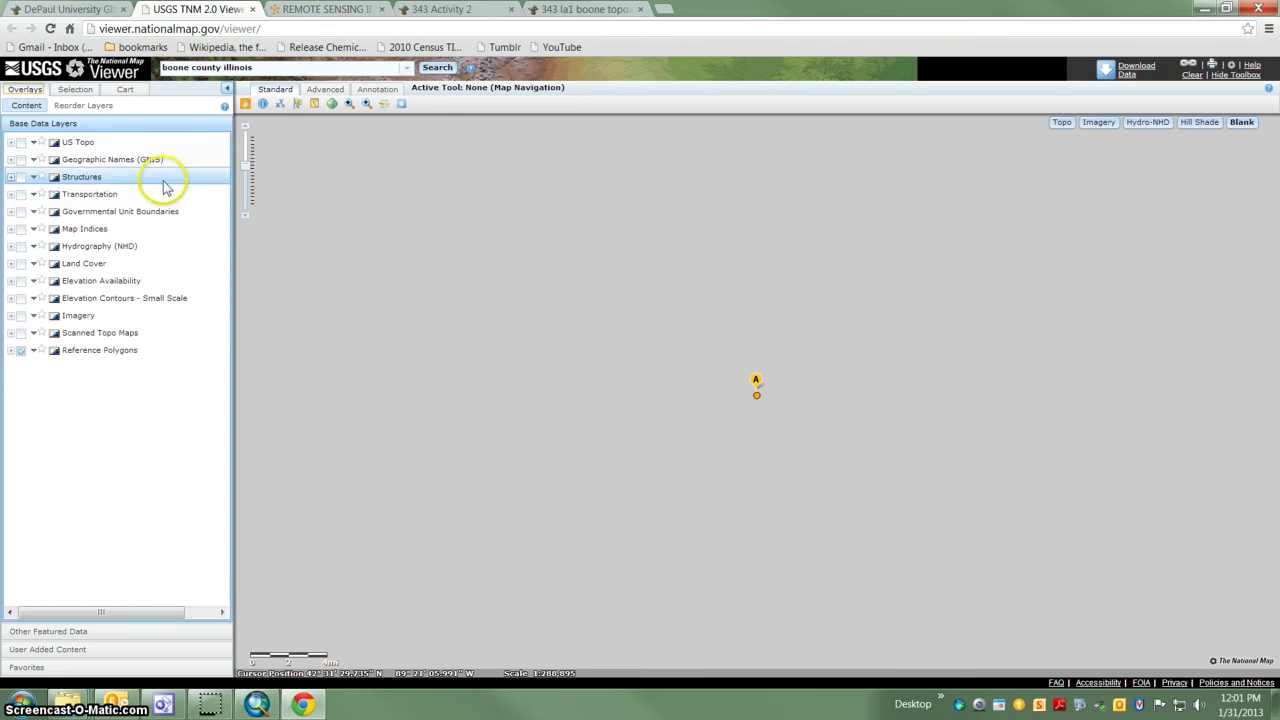
left_click(11, 212)
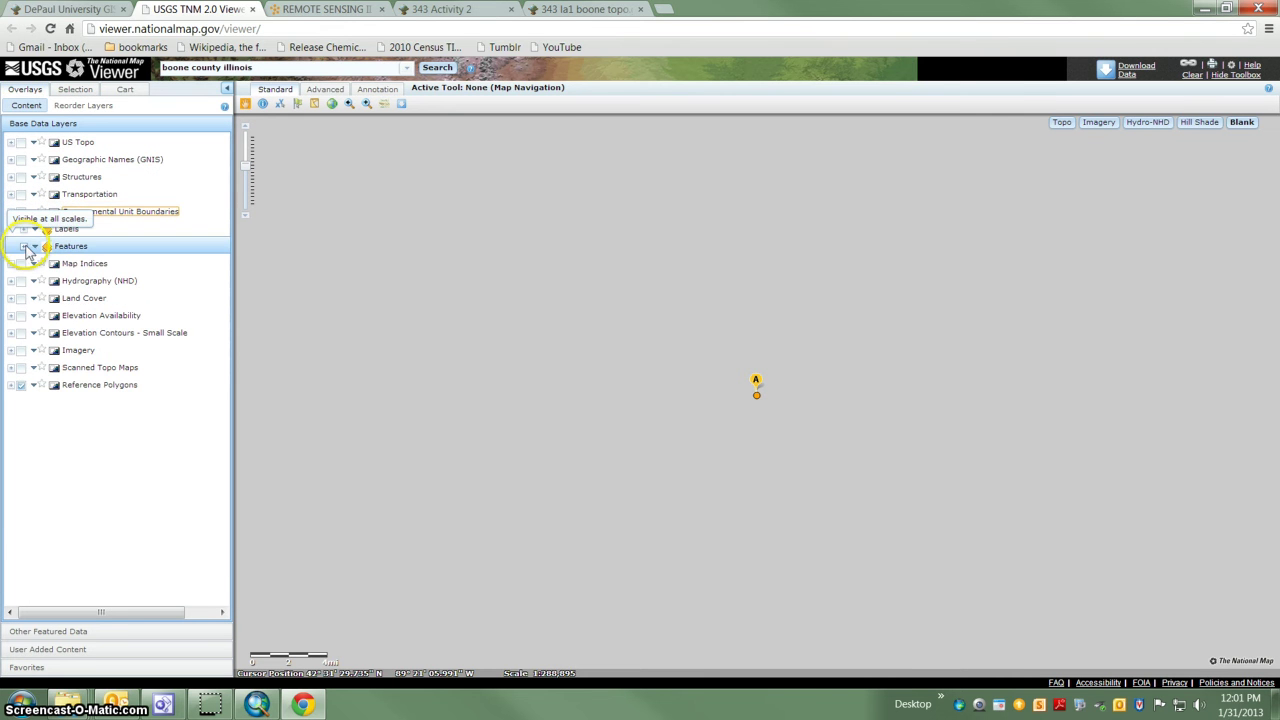
left_click(24, 246)
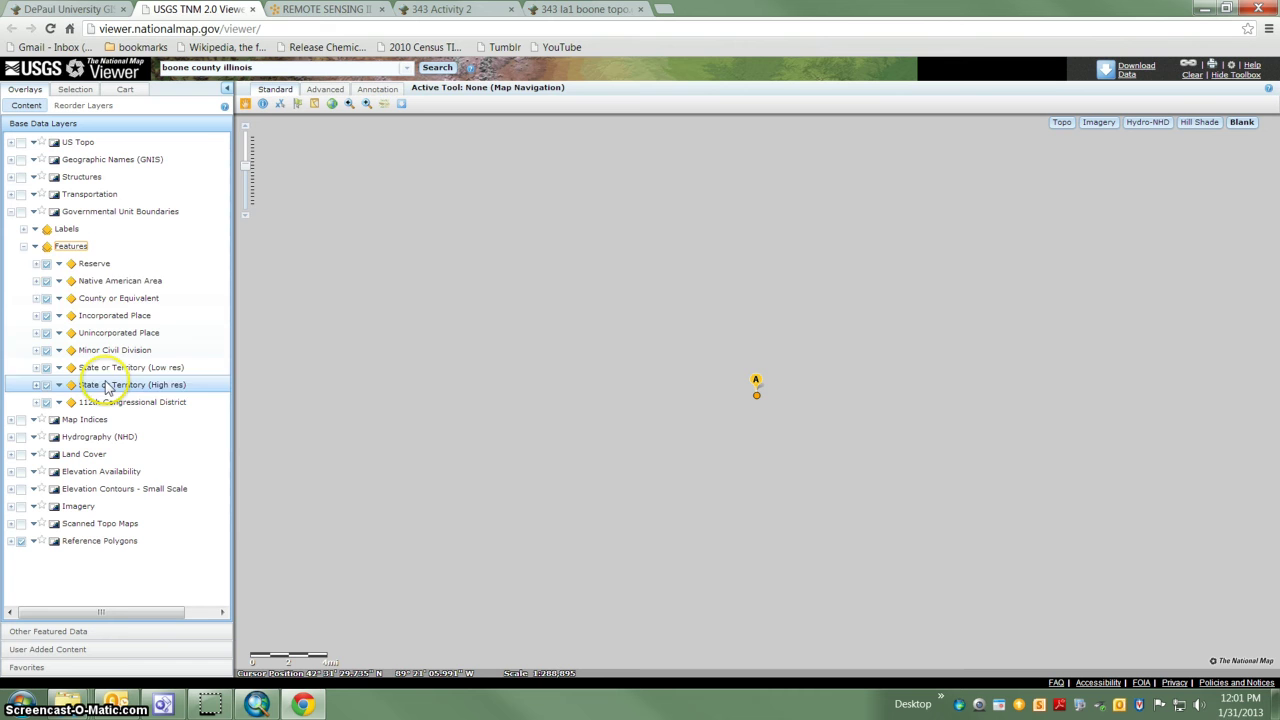
left_click(46, 281)
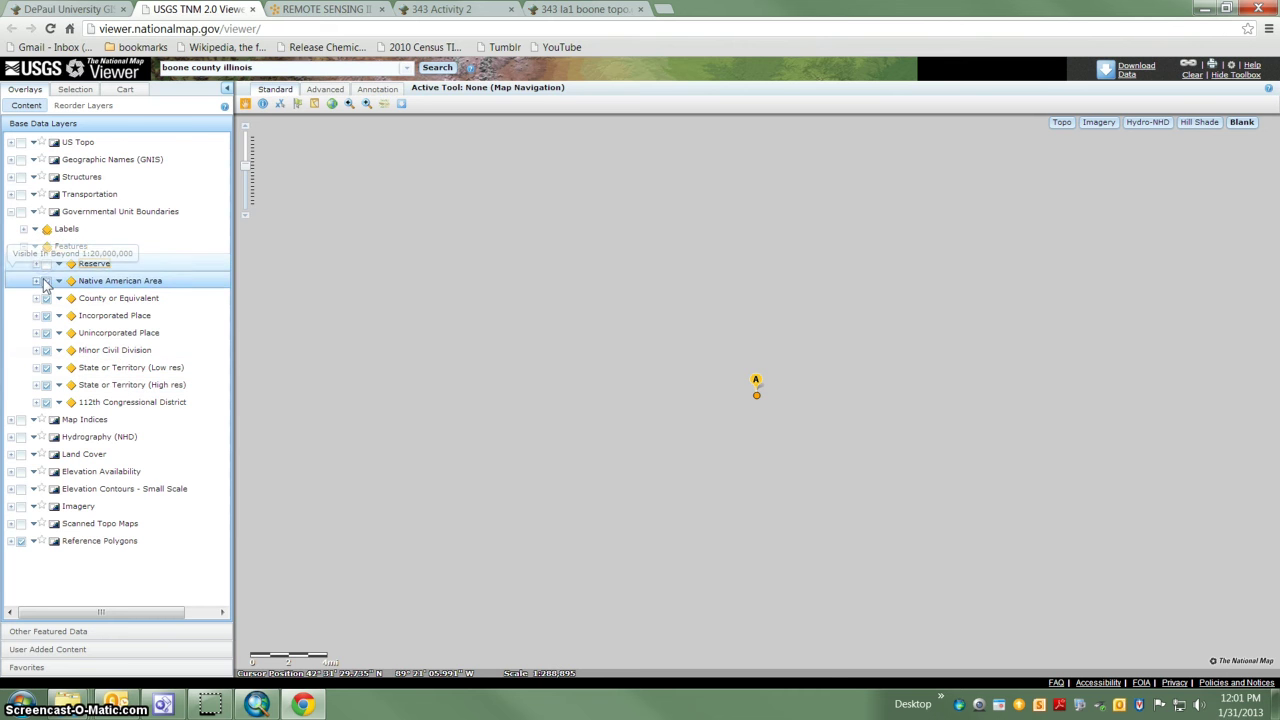
left_click(46, 298)
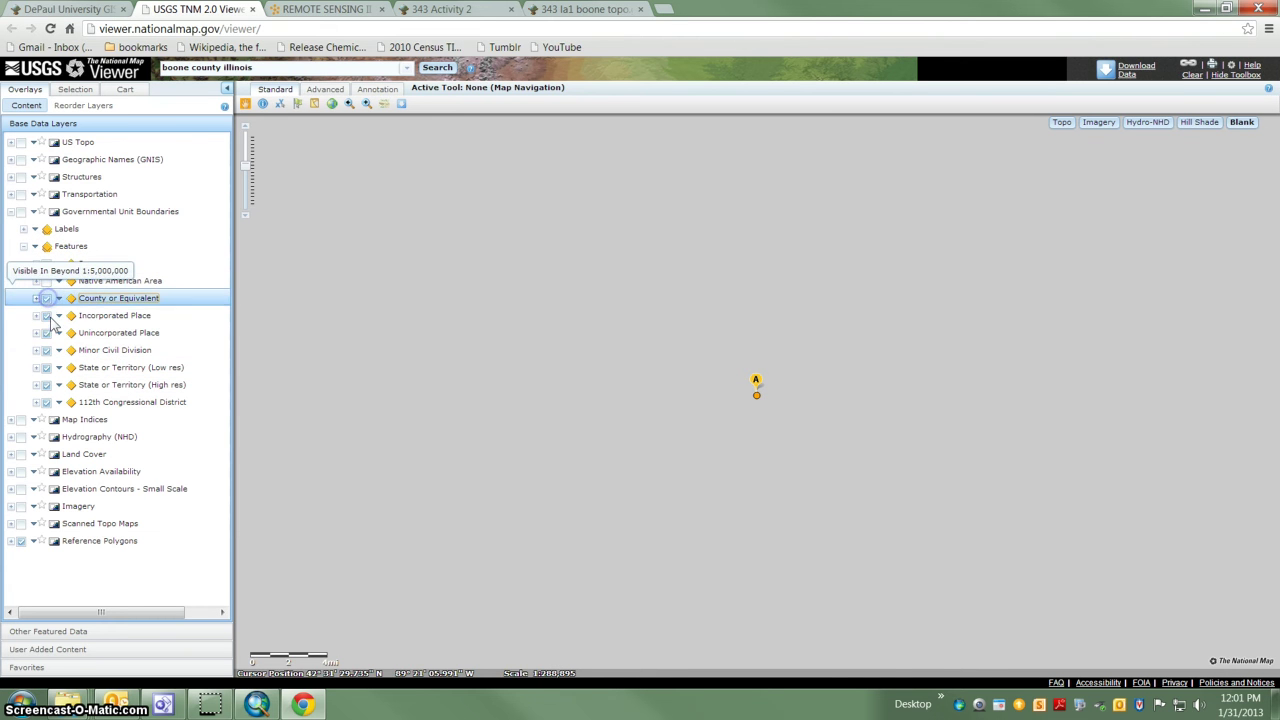
left_click(47, 316)
left_click(46, 333)
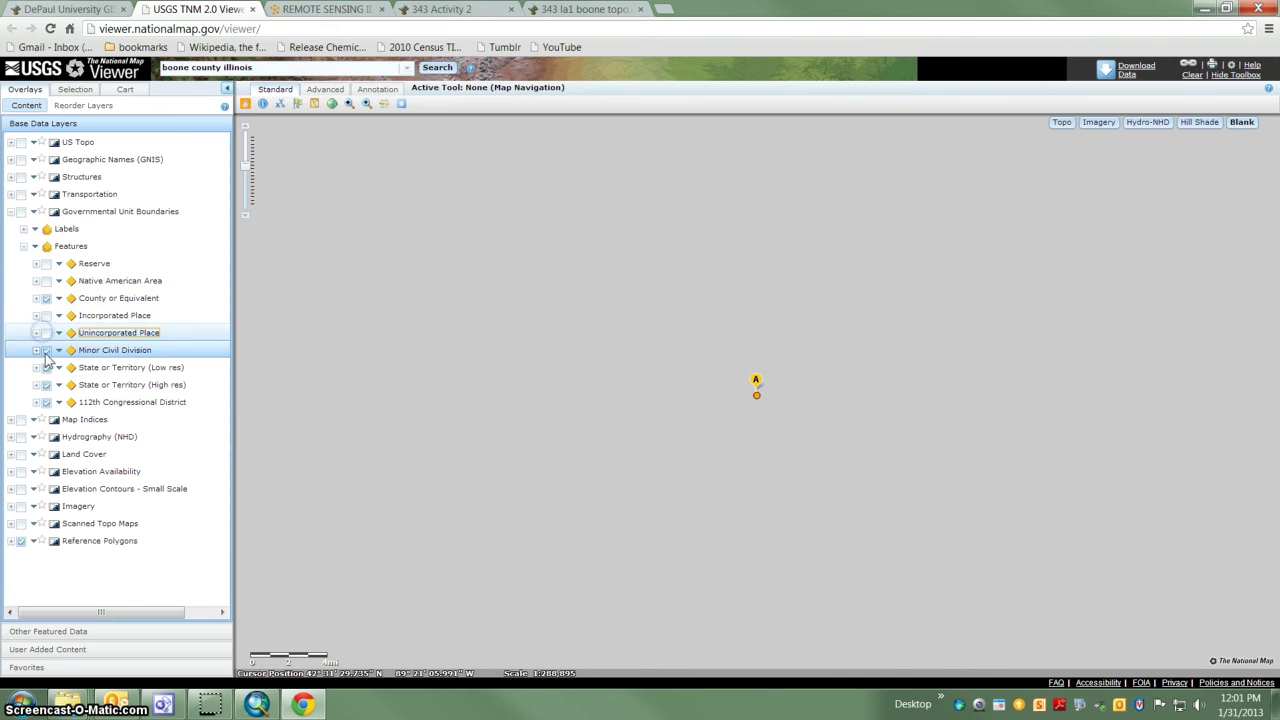
left_click(46, 350)
left_click(46, 385)
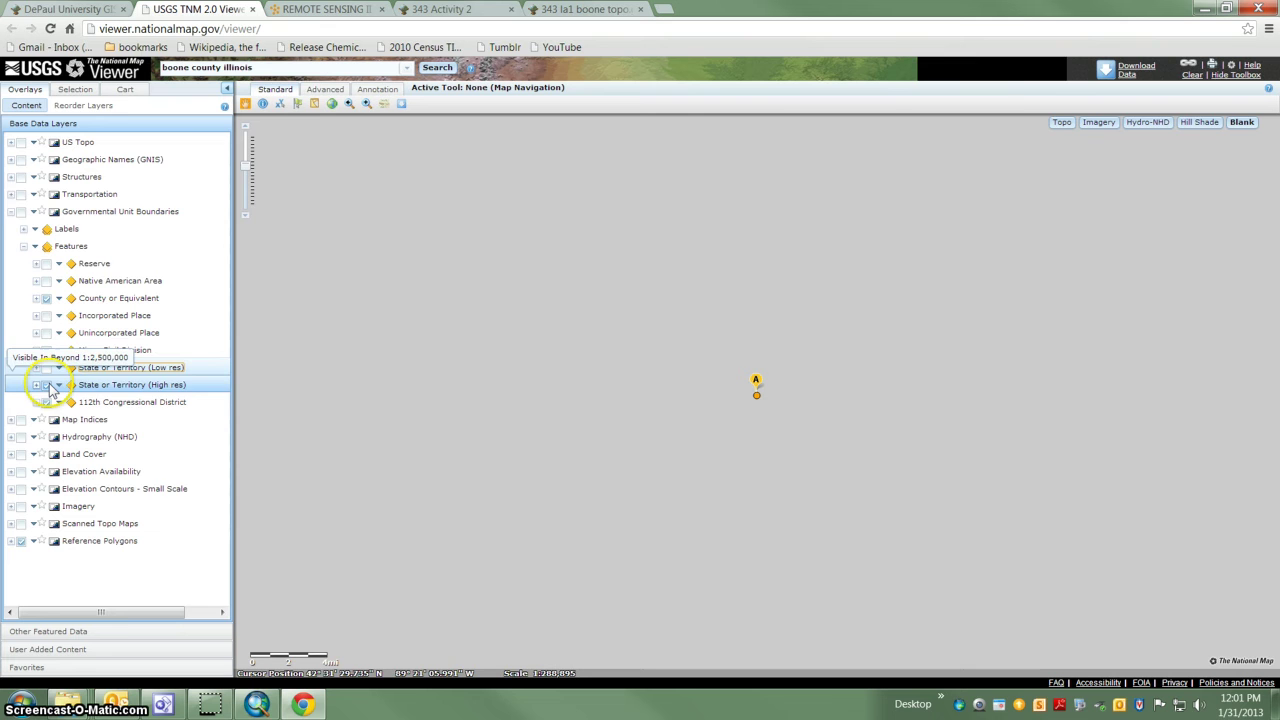
left_click(46, 402)
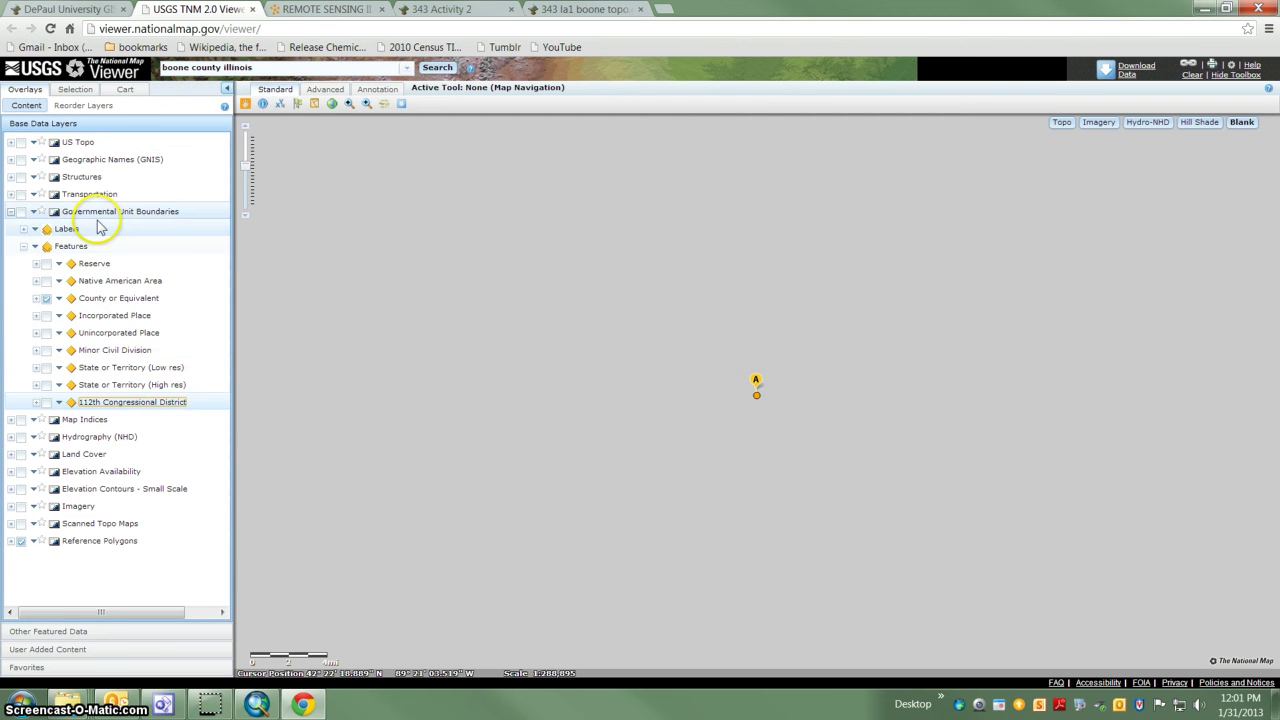
left_click(21, 212)
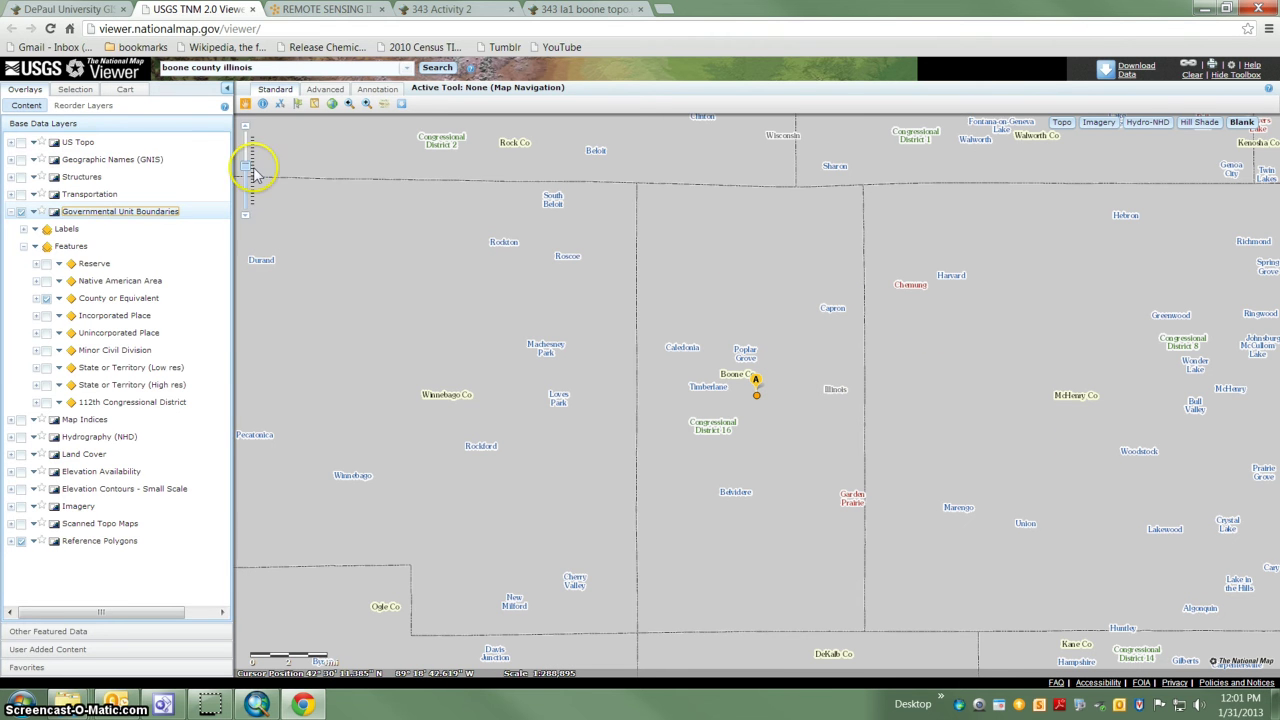
Collapse the boundary layer and turn on Map Indices with the 1:24K Index sublayer
left_click(22, 212)
left_click(10, 211)
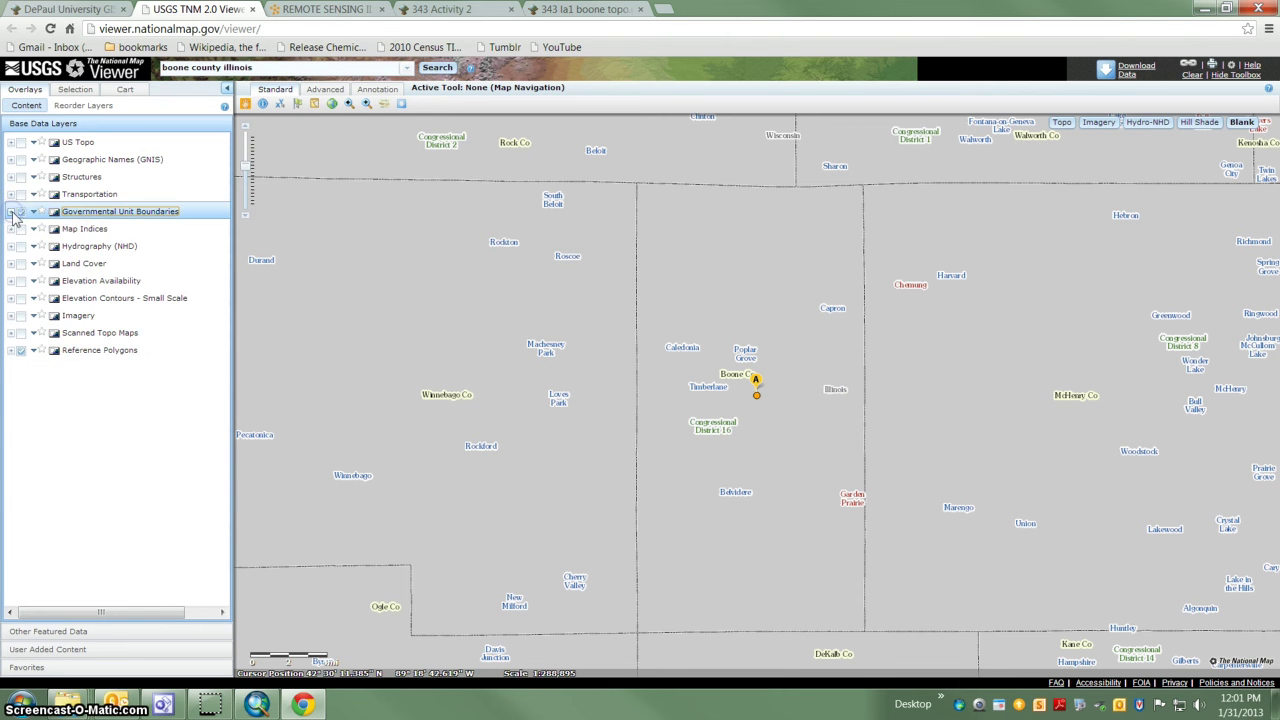
left_click(21, 211)
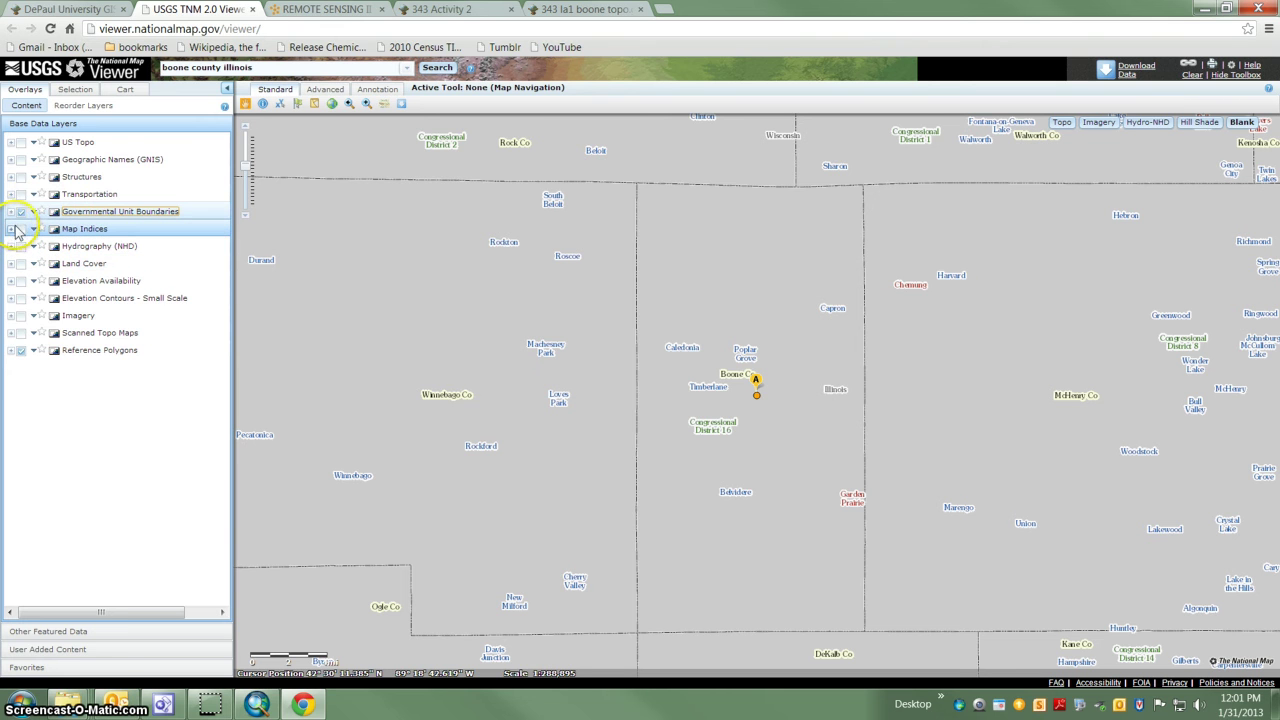
left_click(11, 229)
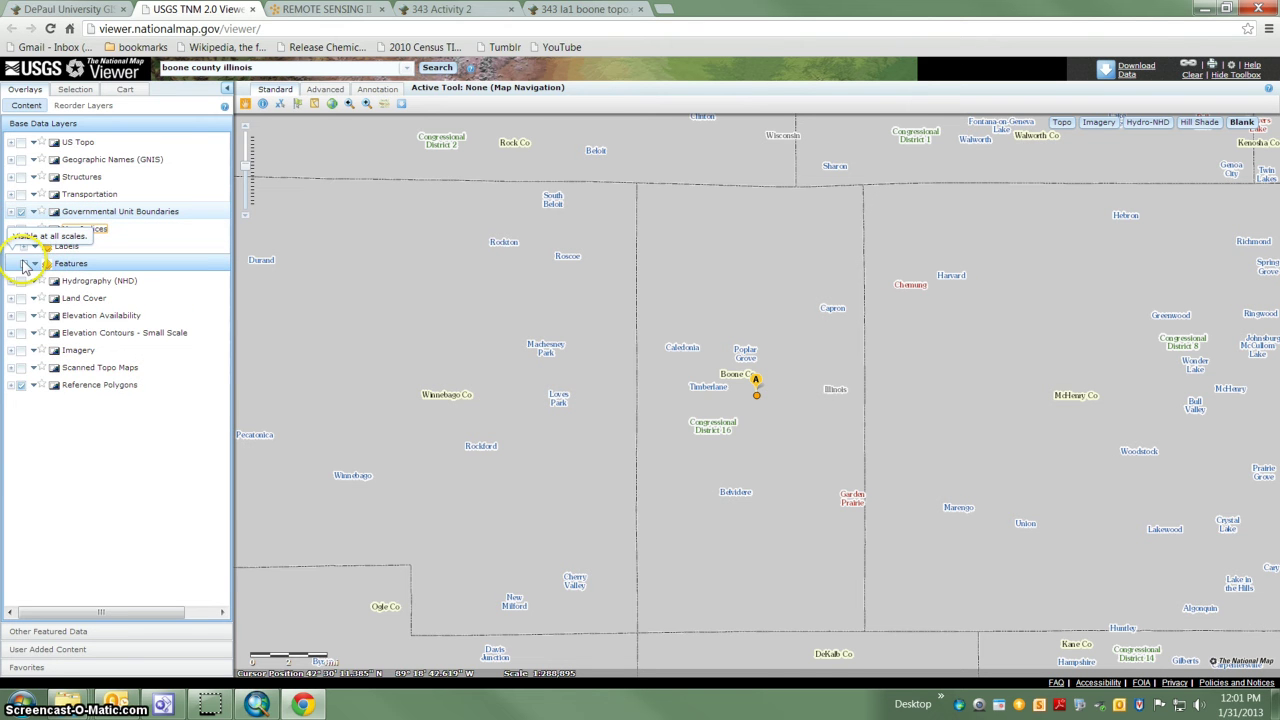
left_click(22, 263)
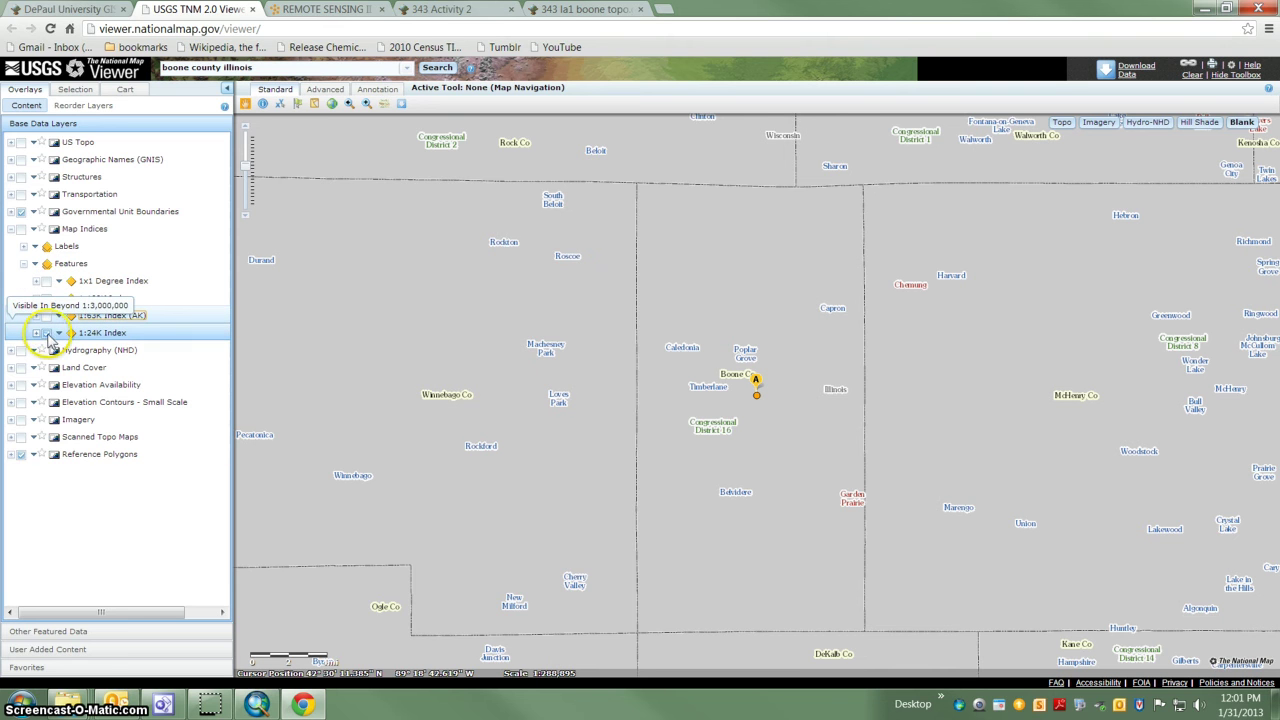
left_click(112, 332)
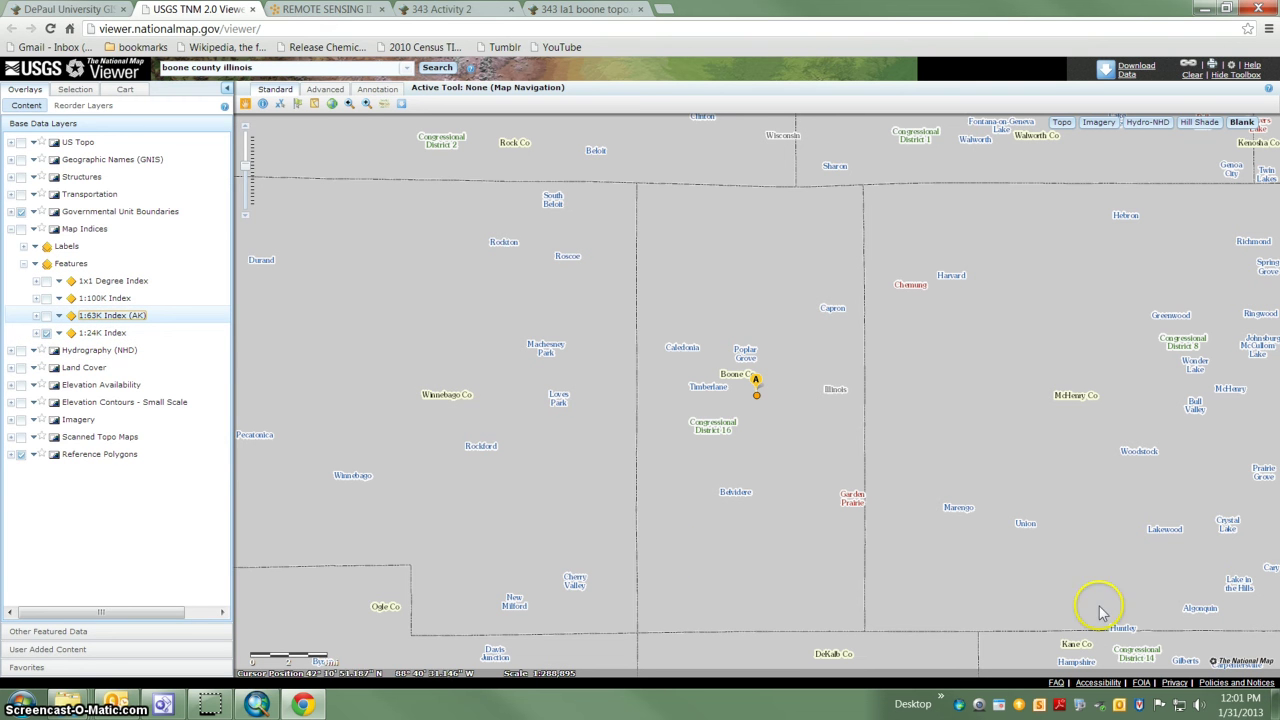
left_click(21, 230)
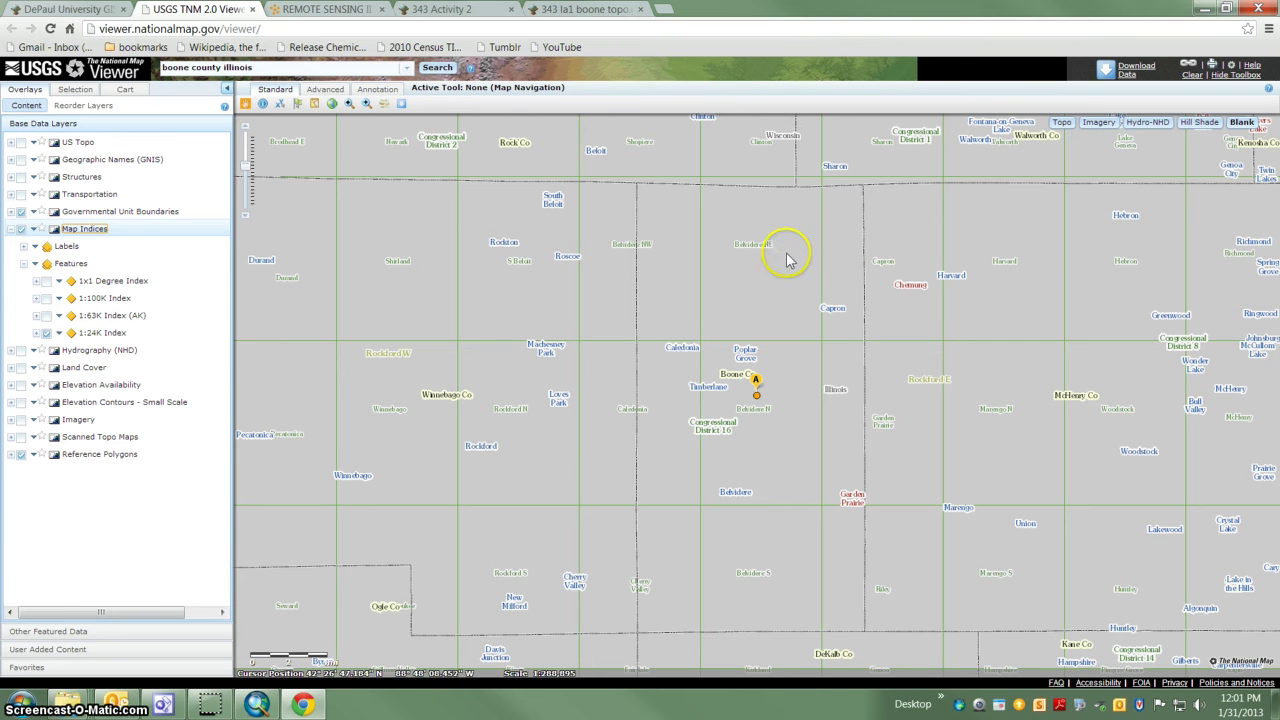
Draw a download bounding box around the Belvidere NE quadrangle
left_click(1133, 78)
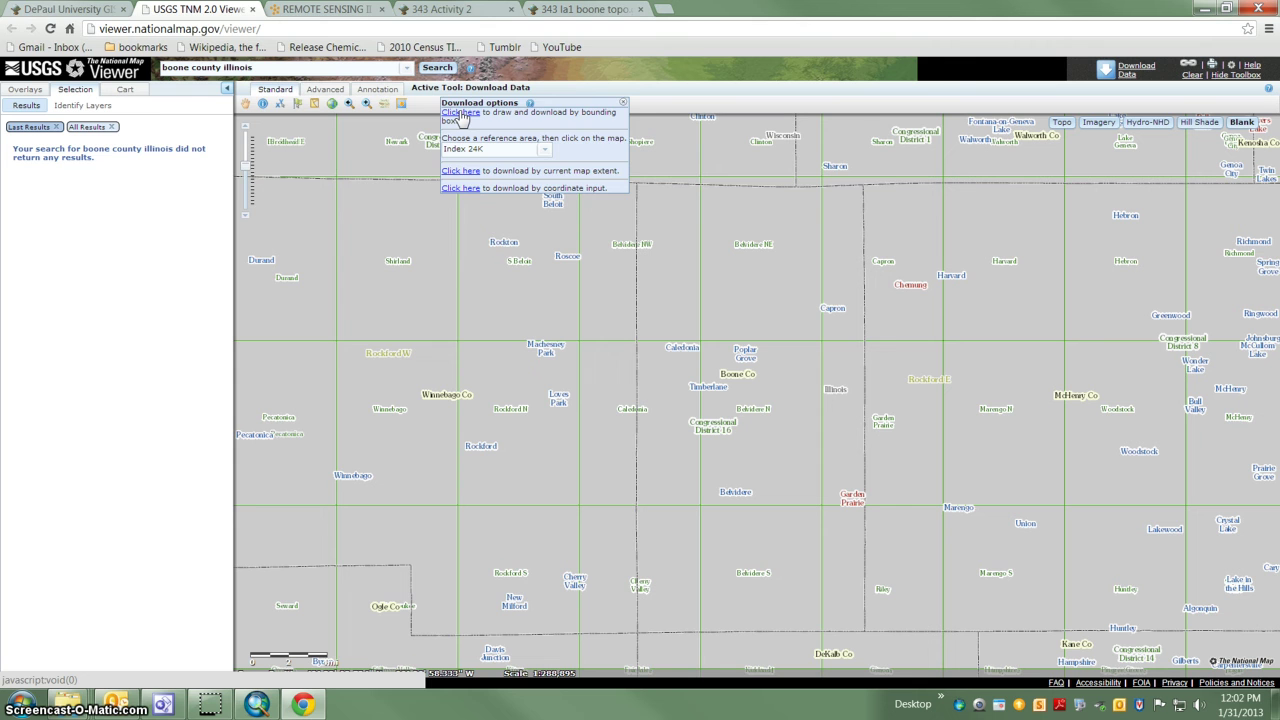
left_click(460, 114)
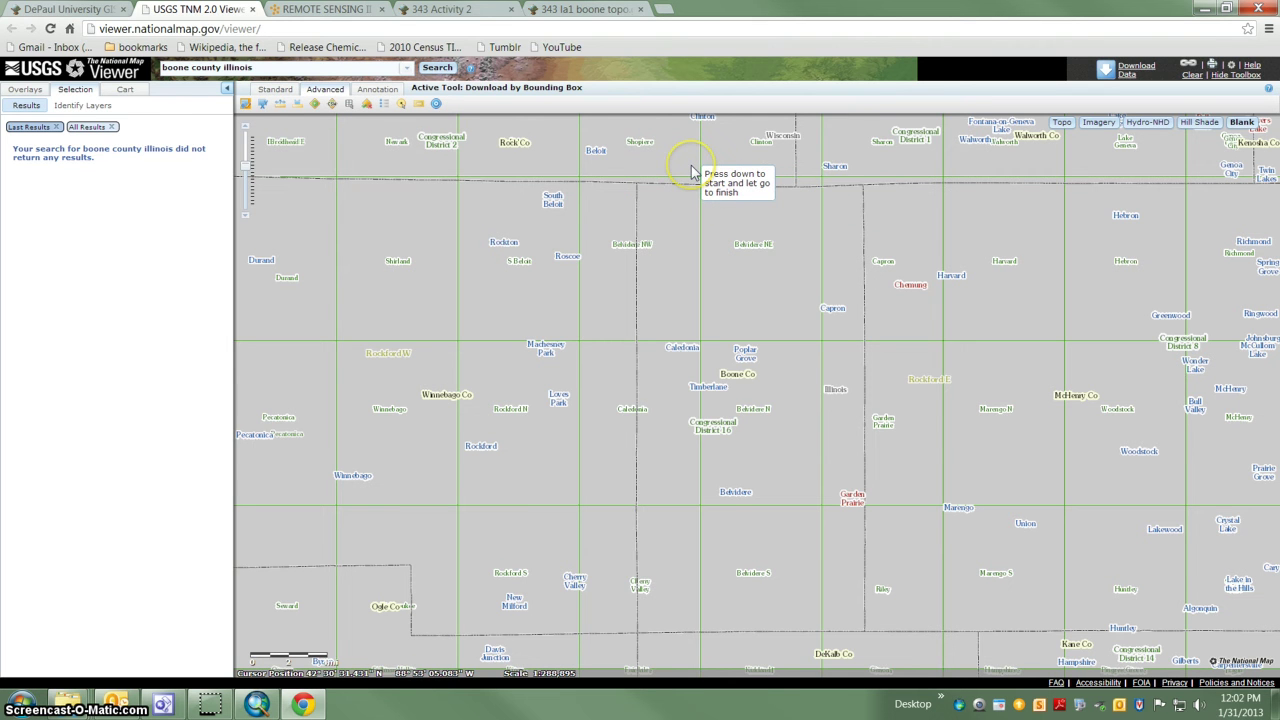
mouse_move(692, 165)
left_mouse_down()
mouse_move(822, 302)
mouse_move(830, 350)
left_mouse_up()
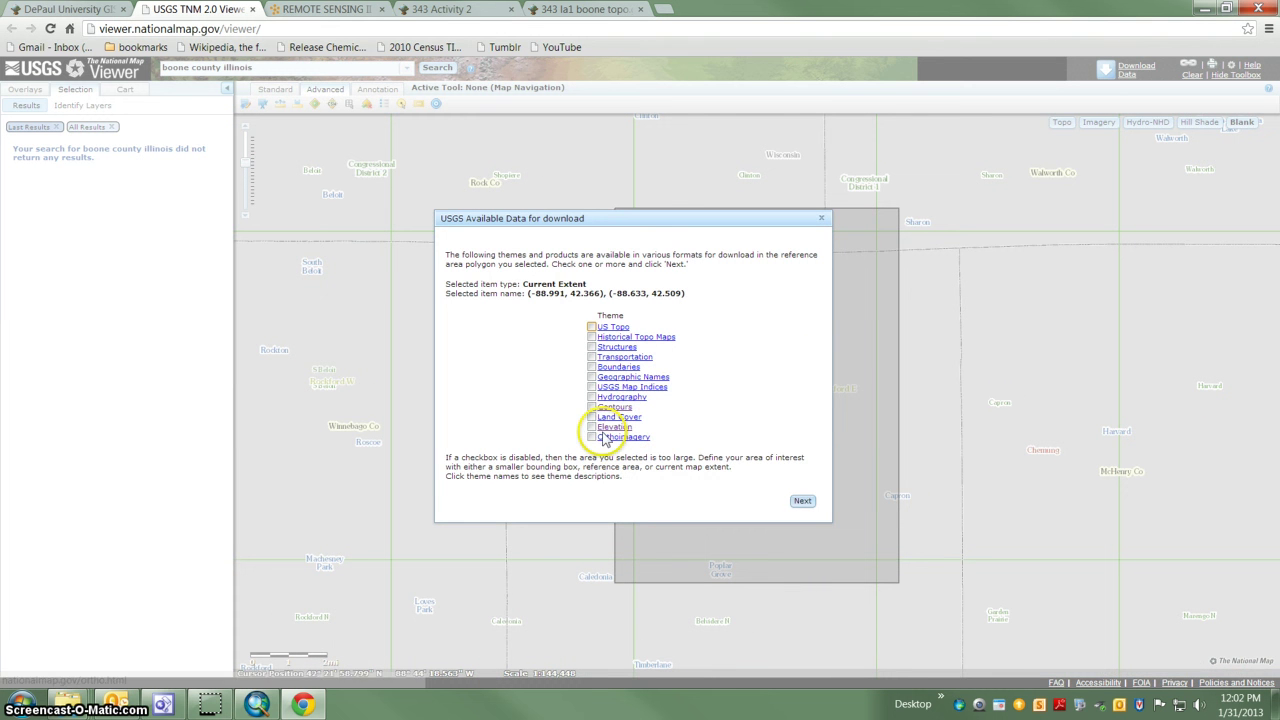
Choose the Elevation theme and add the 1/9 arc-second GeoTIFF product to the cart
left_click(591, 427)
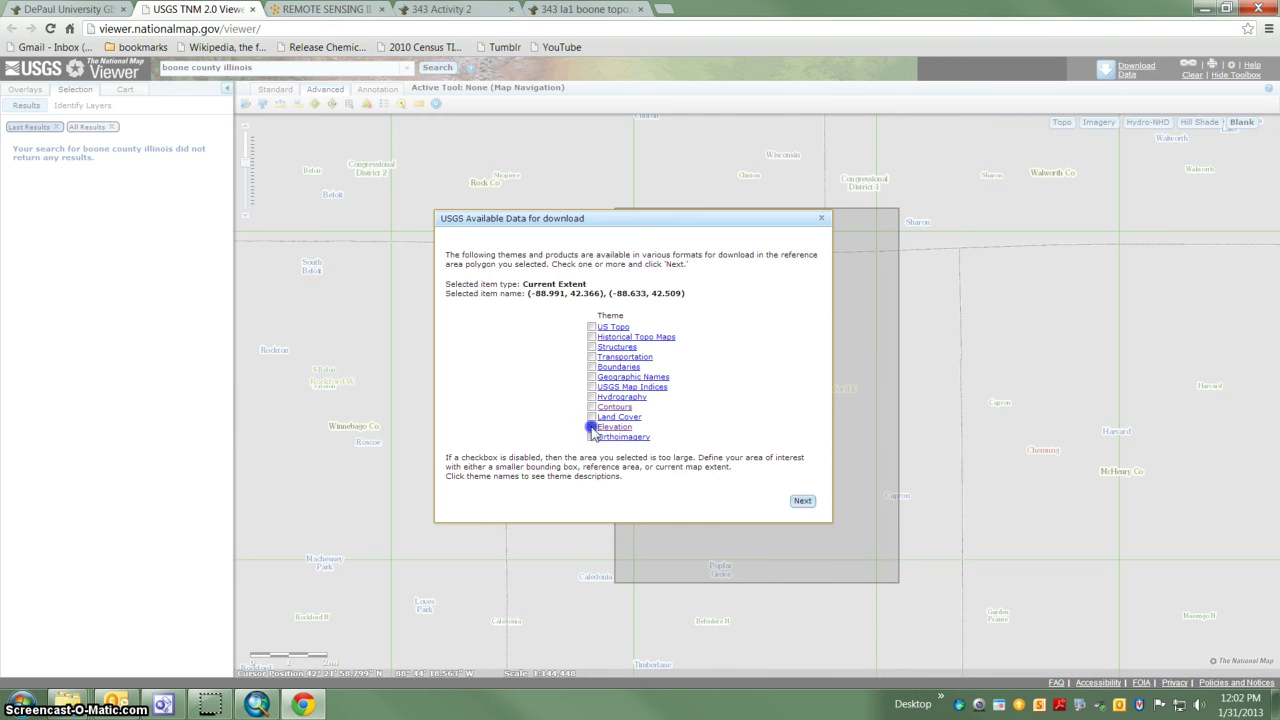
left_click(802, 502)
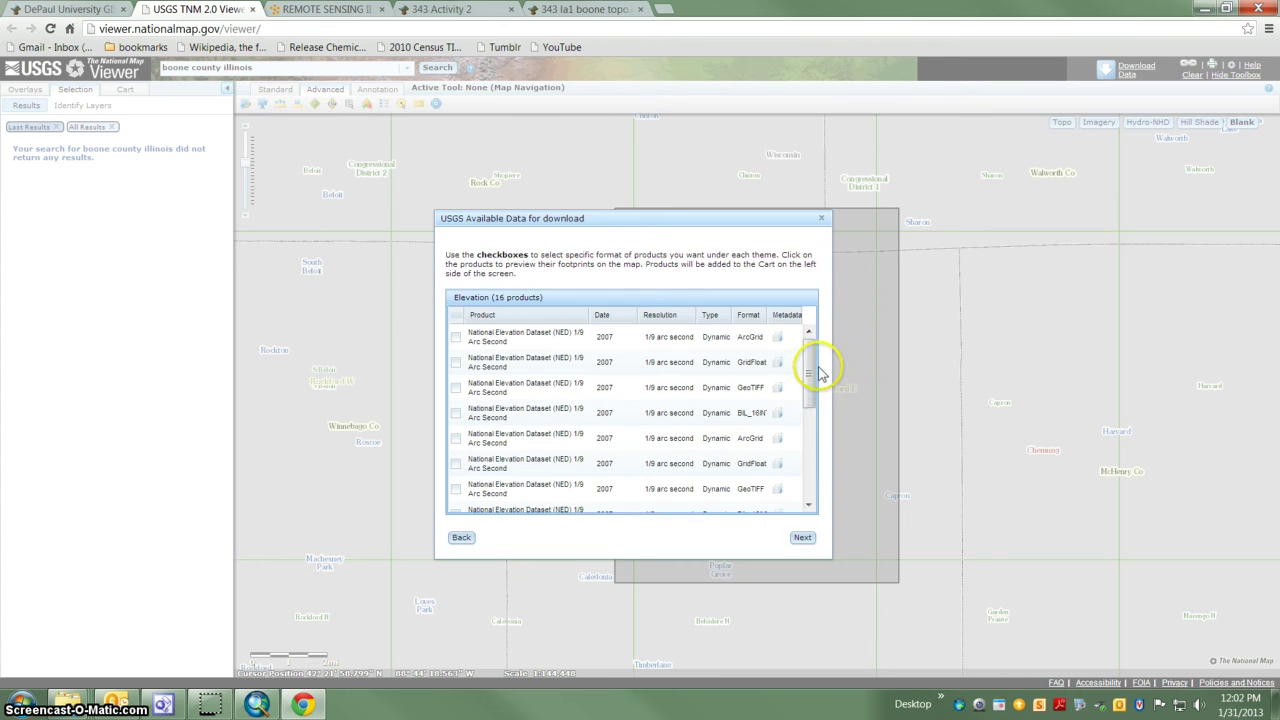
left_click_drag(818, 373, 816, 397)
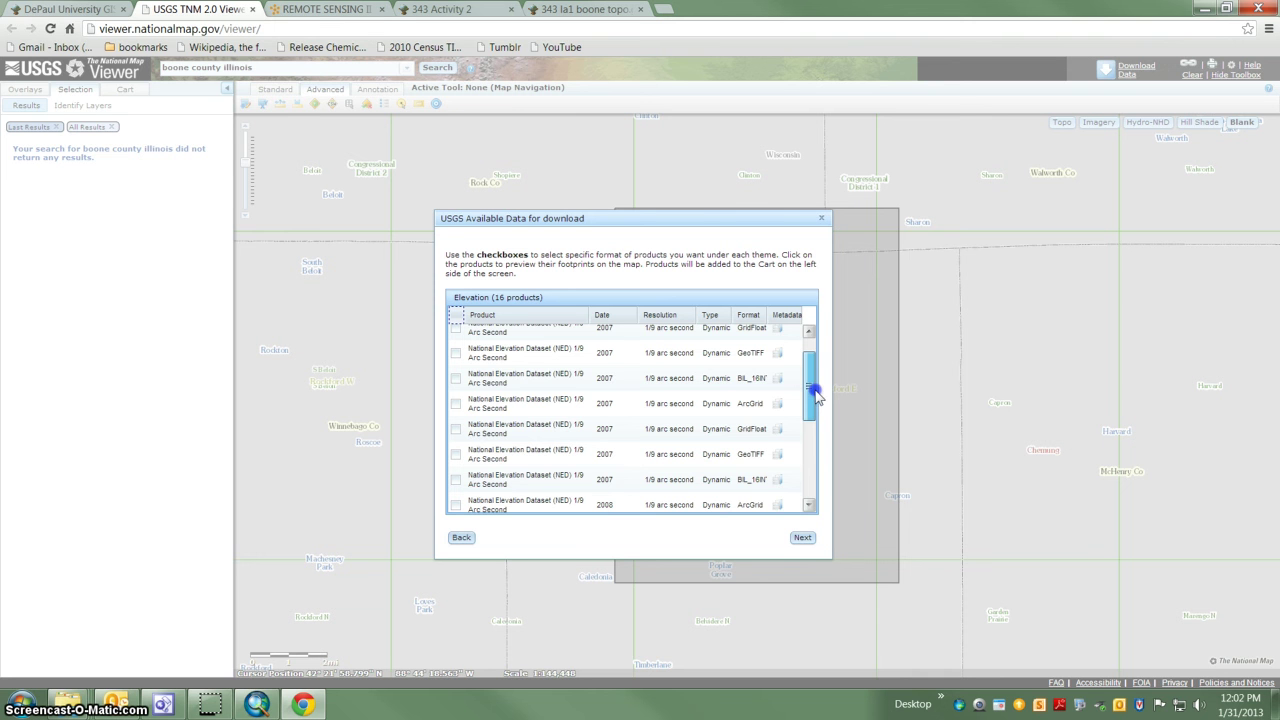
left_click(757, 403)
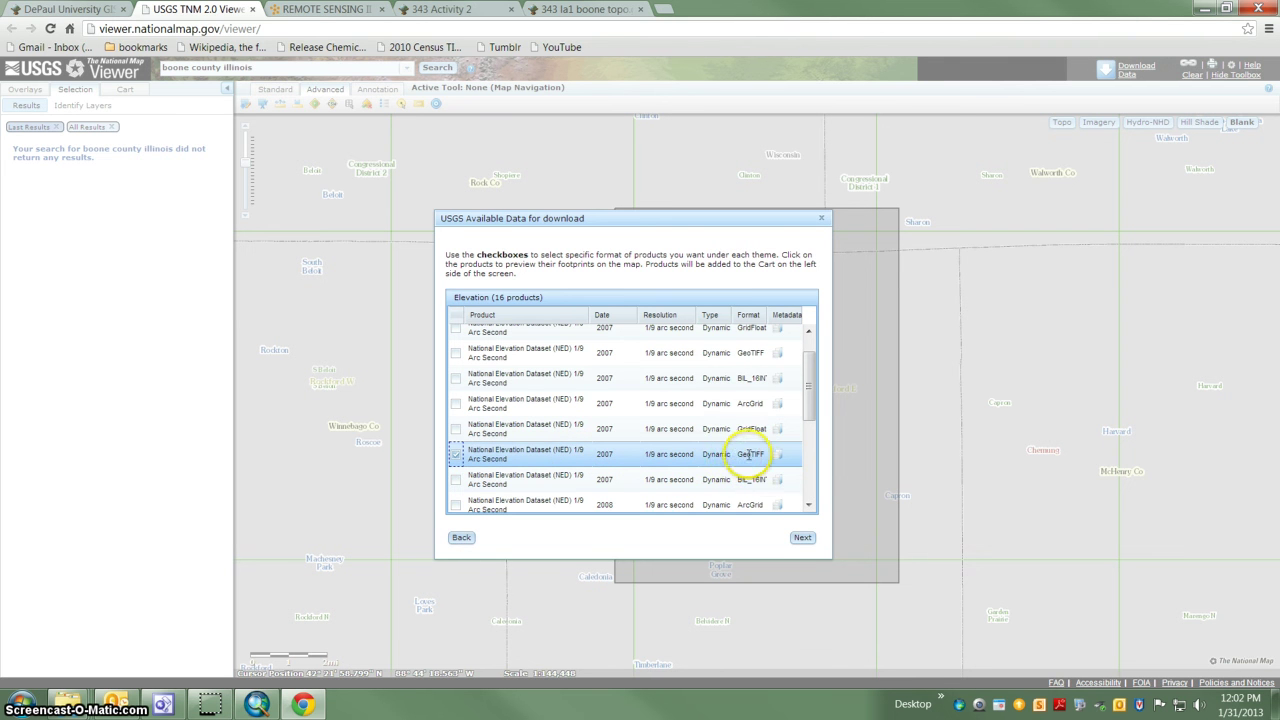
left_click(801, 539)
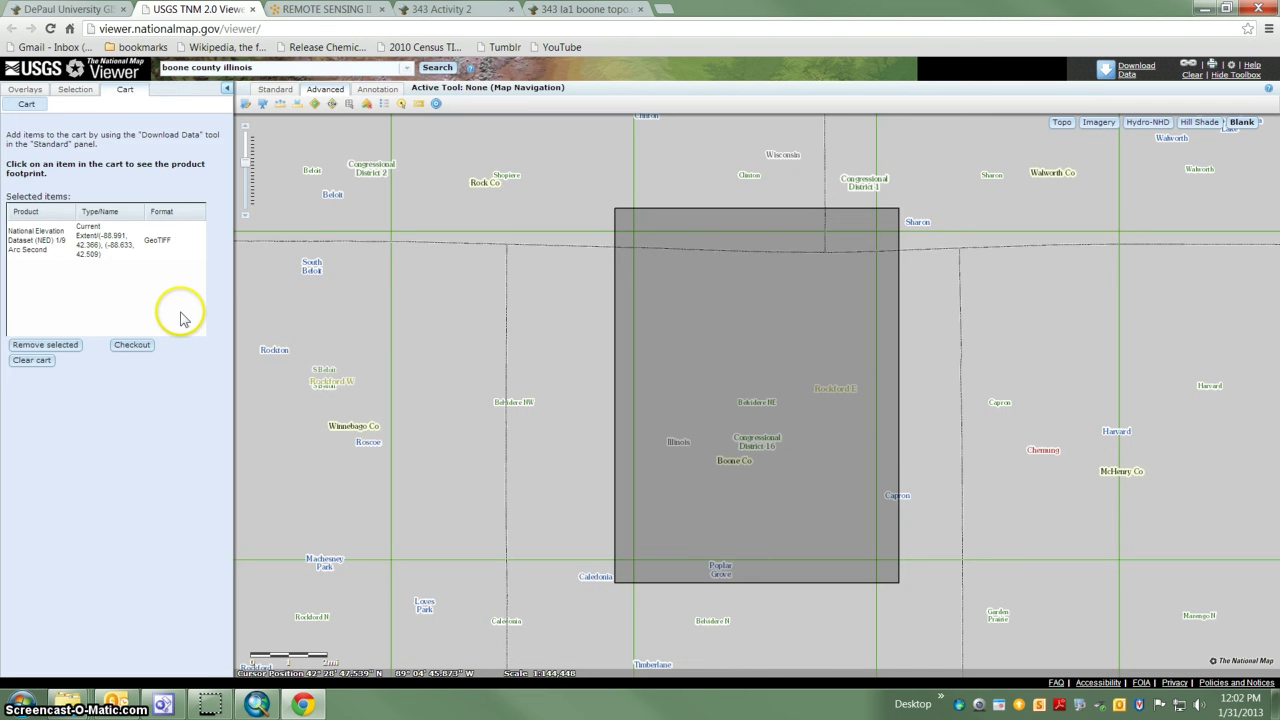
Preview the cart's GeoTIFF item footprint on the map, then deselect it
left_click(77, 243)
left_click(140, 312)
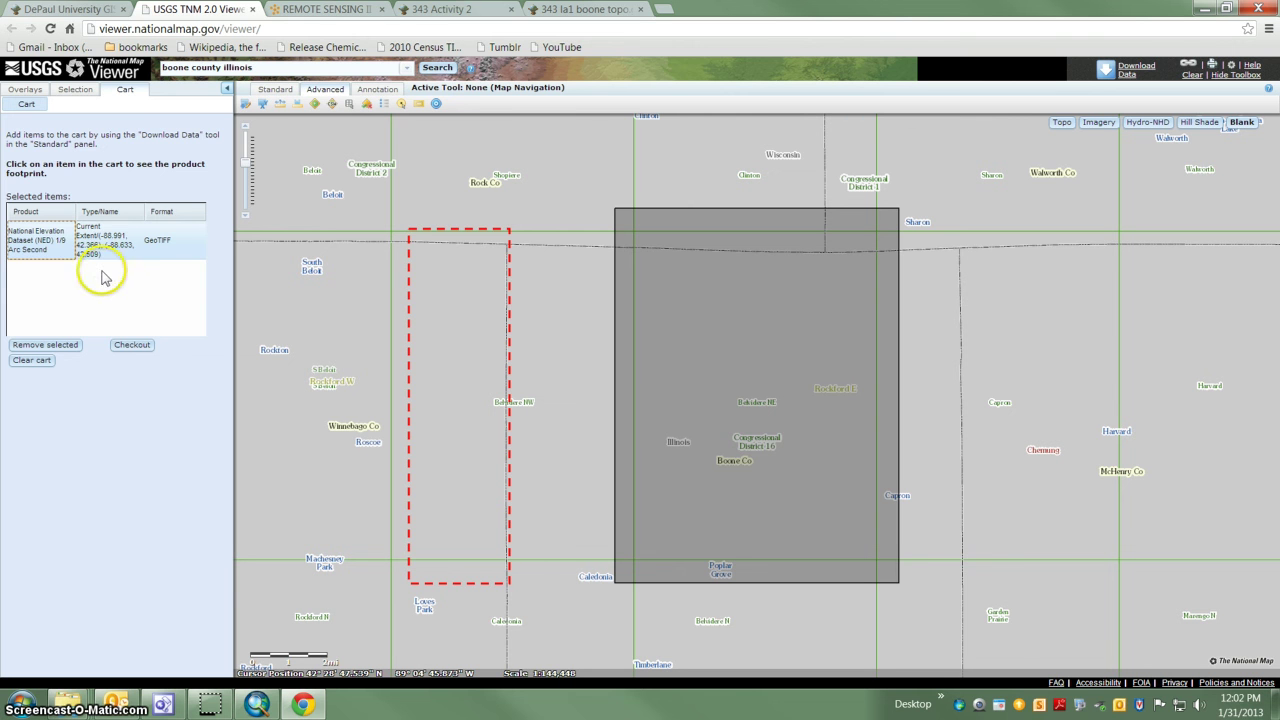
left_click(95, 243)
left_click(115, 280)
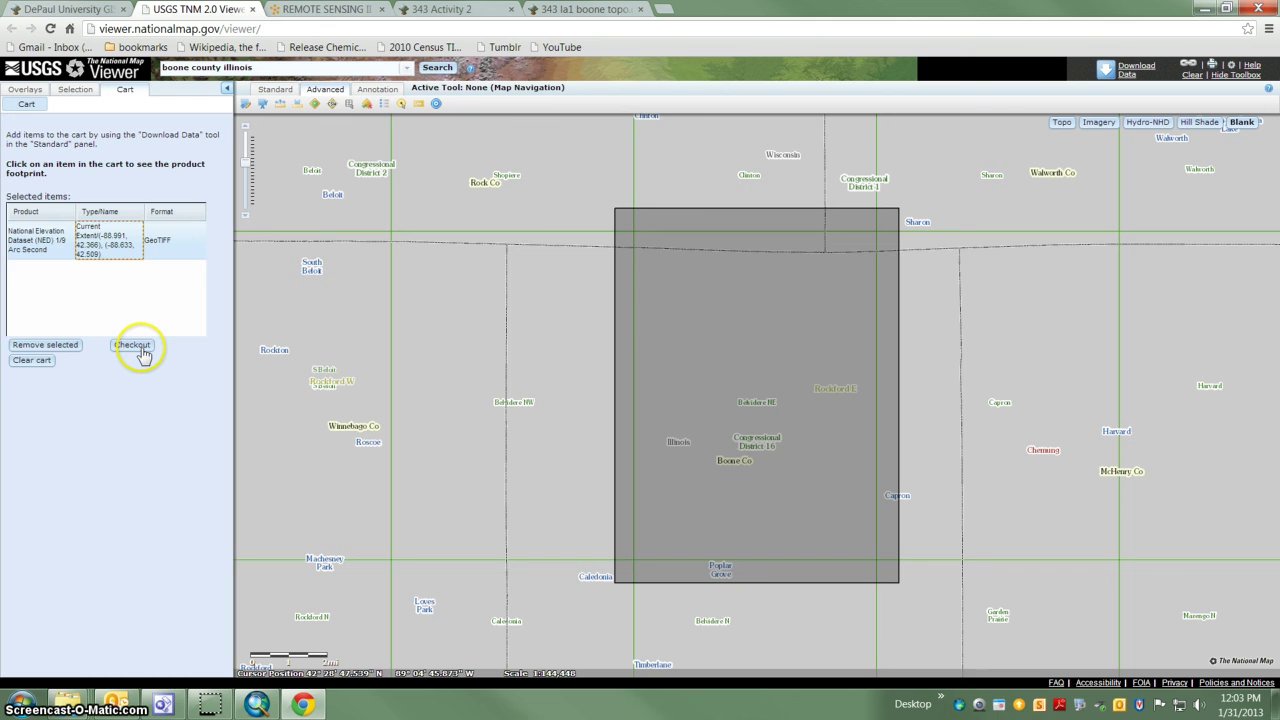
Check out with the e-mail address entered and confirmed, and place the order
left_click(135, 346)
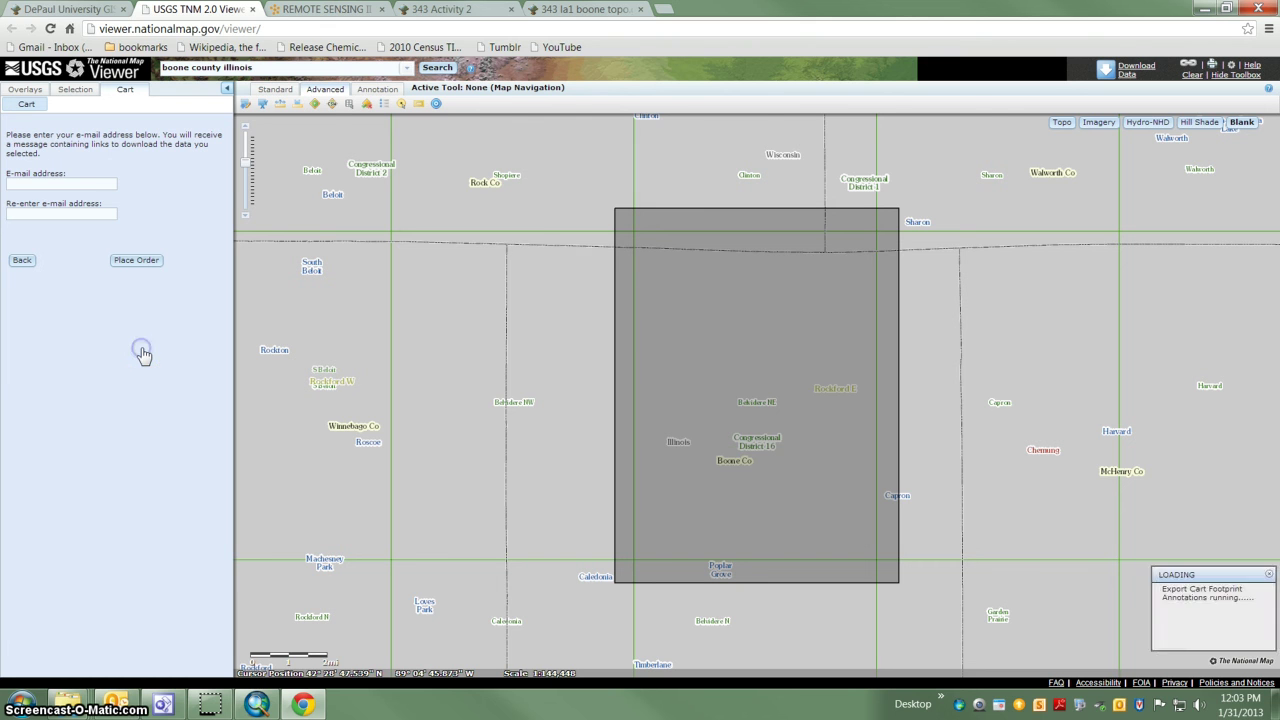
left_click(57, 182)
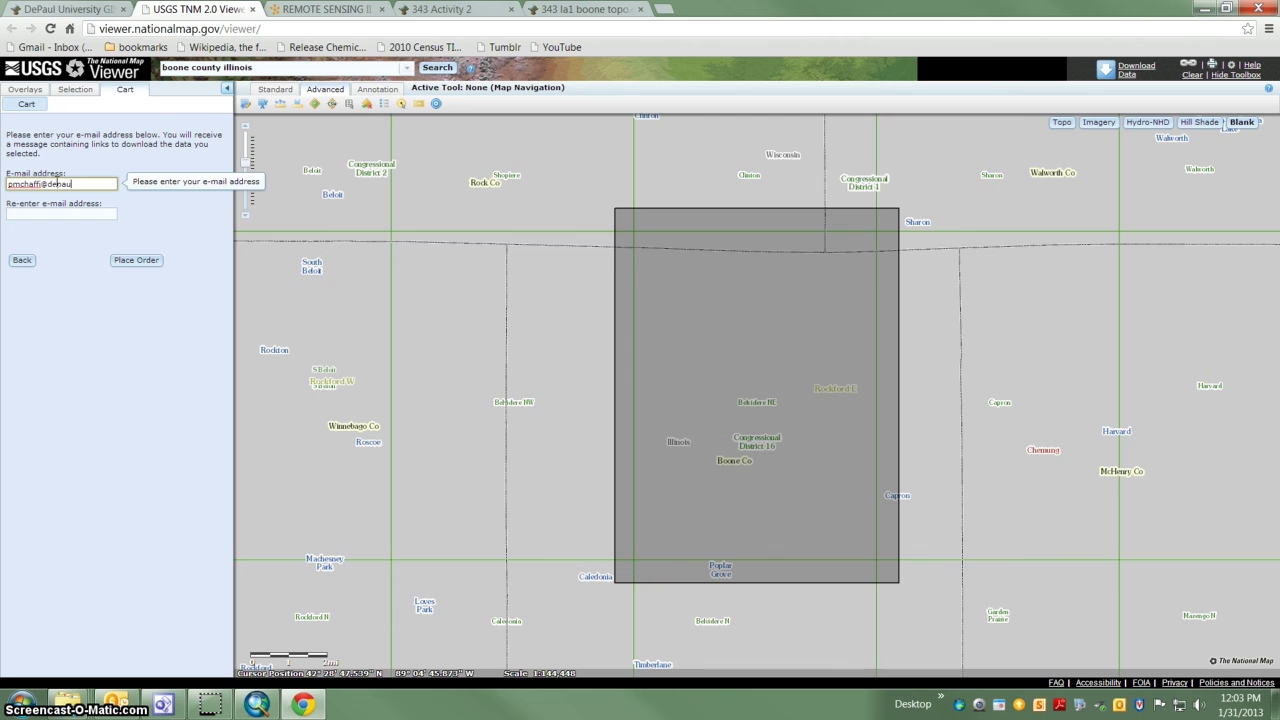
type("l.edu")
left_click(70, 211)
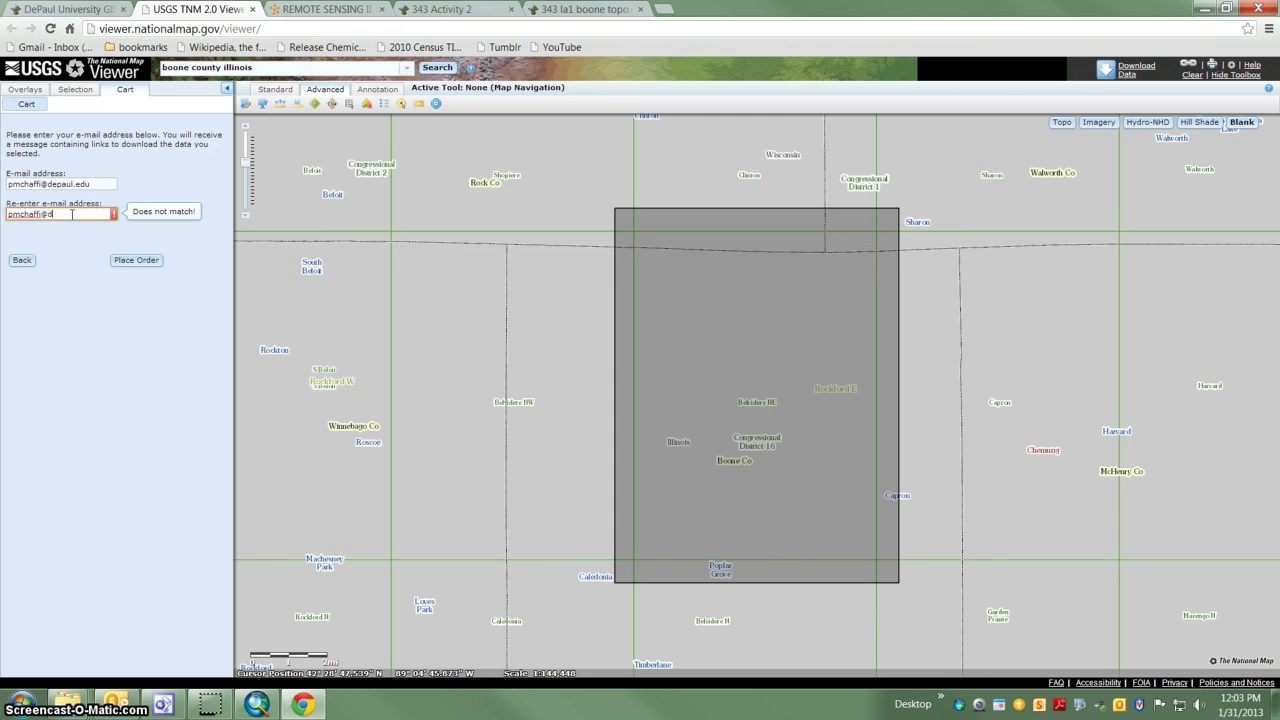
type("epaul.edu")
left_click(124, 260)
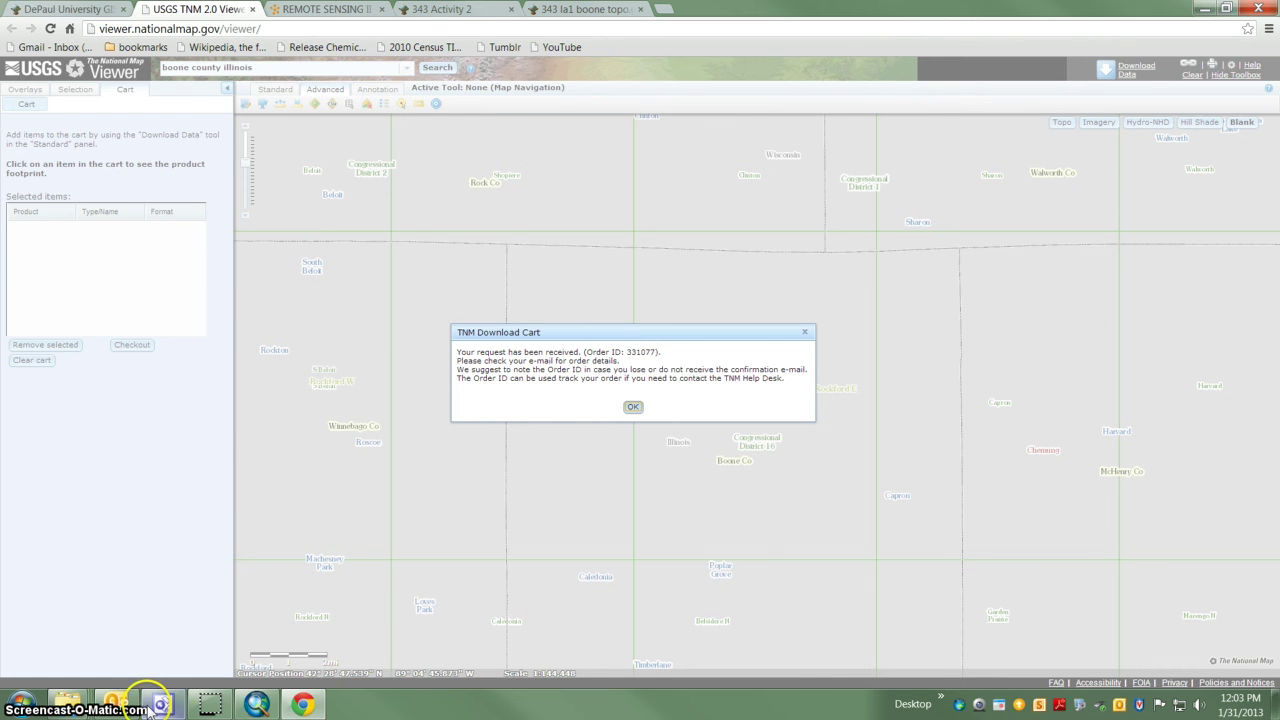
left_click(116, 706)
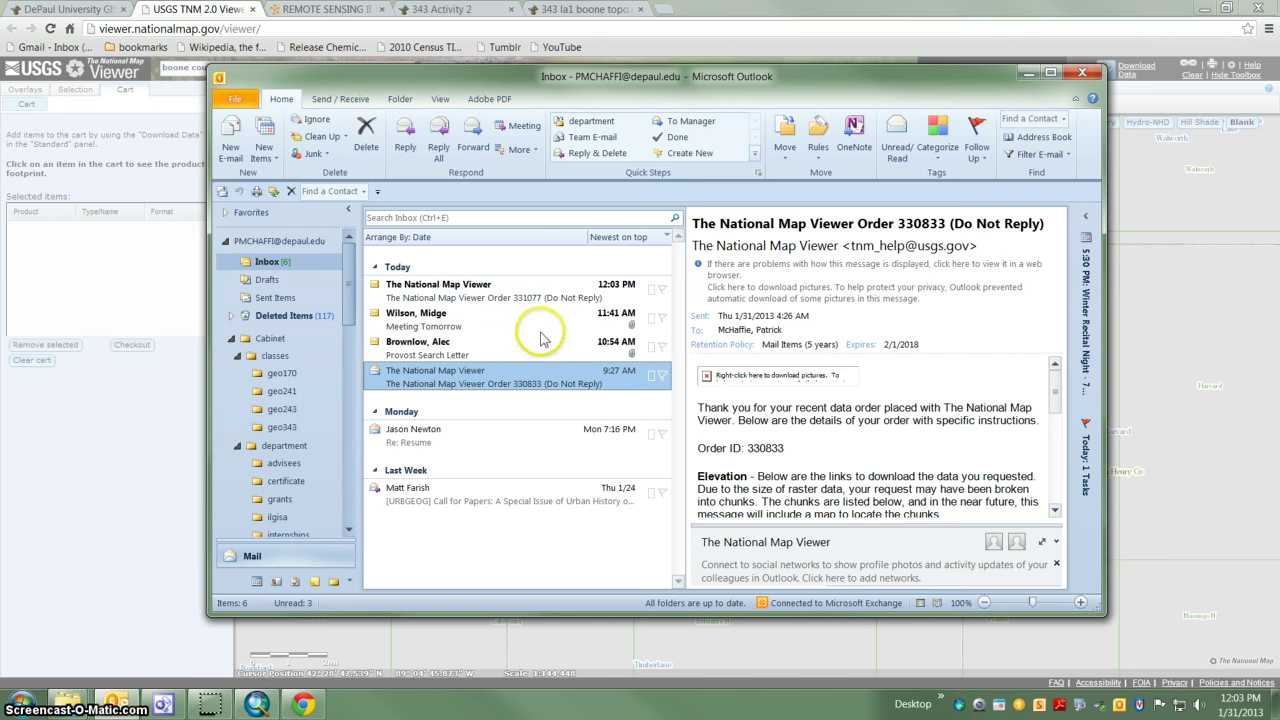
left_click(518, 292)
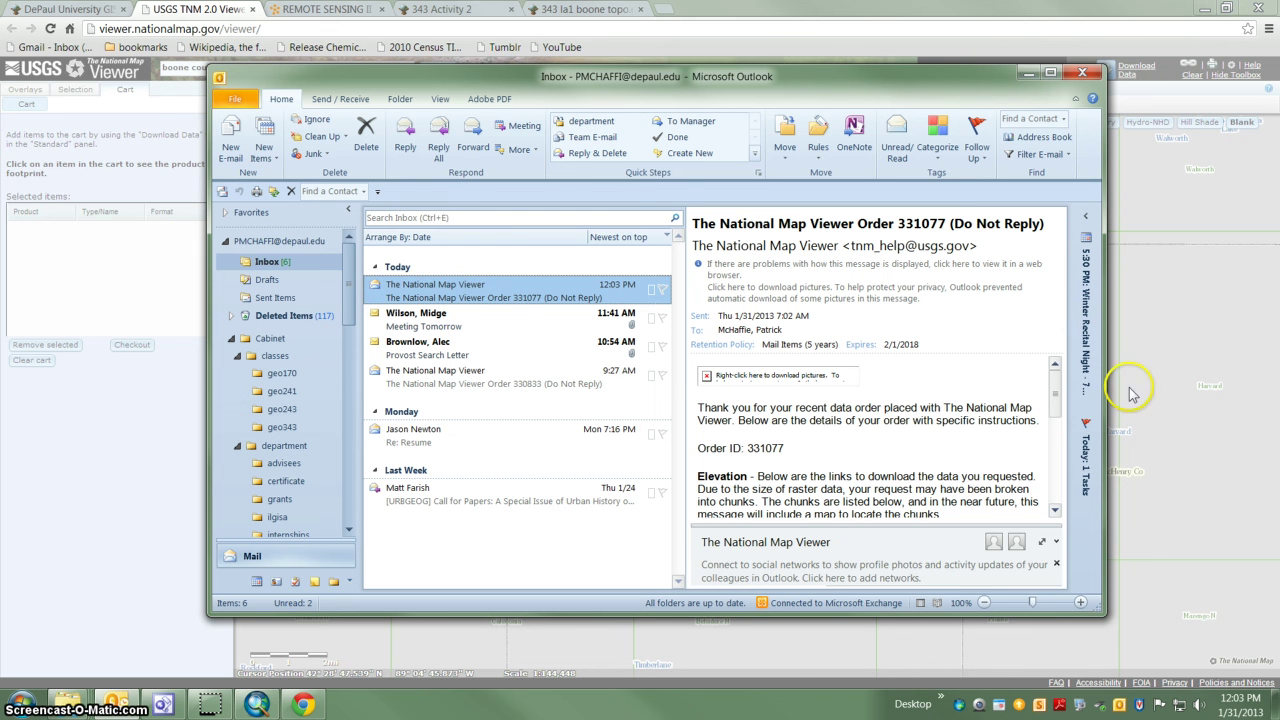
mouse_move(1055, 400)
left_mouse_down()
mouse_move(1064, 460)
mouse_move(1068, 450)
left_mouse_up()
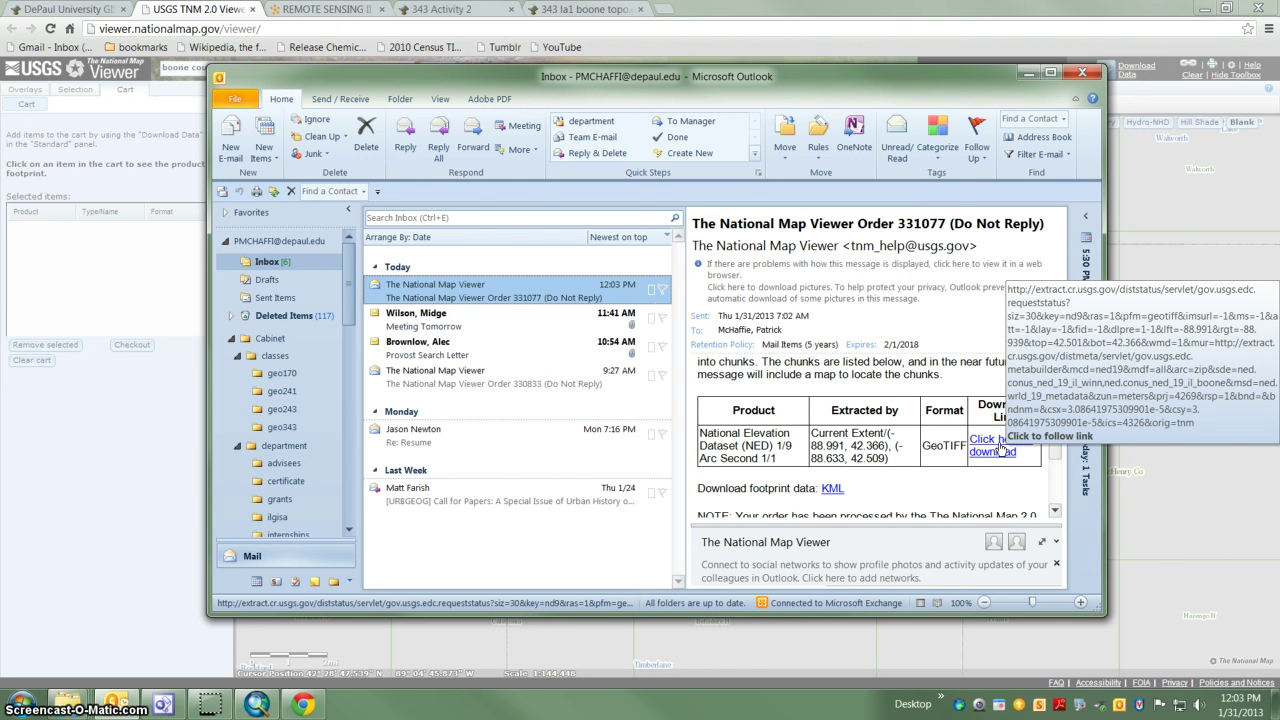
left_click(990, 446)
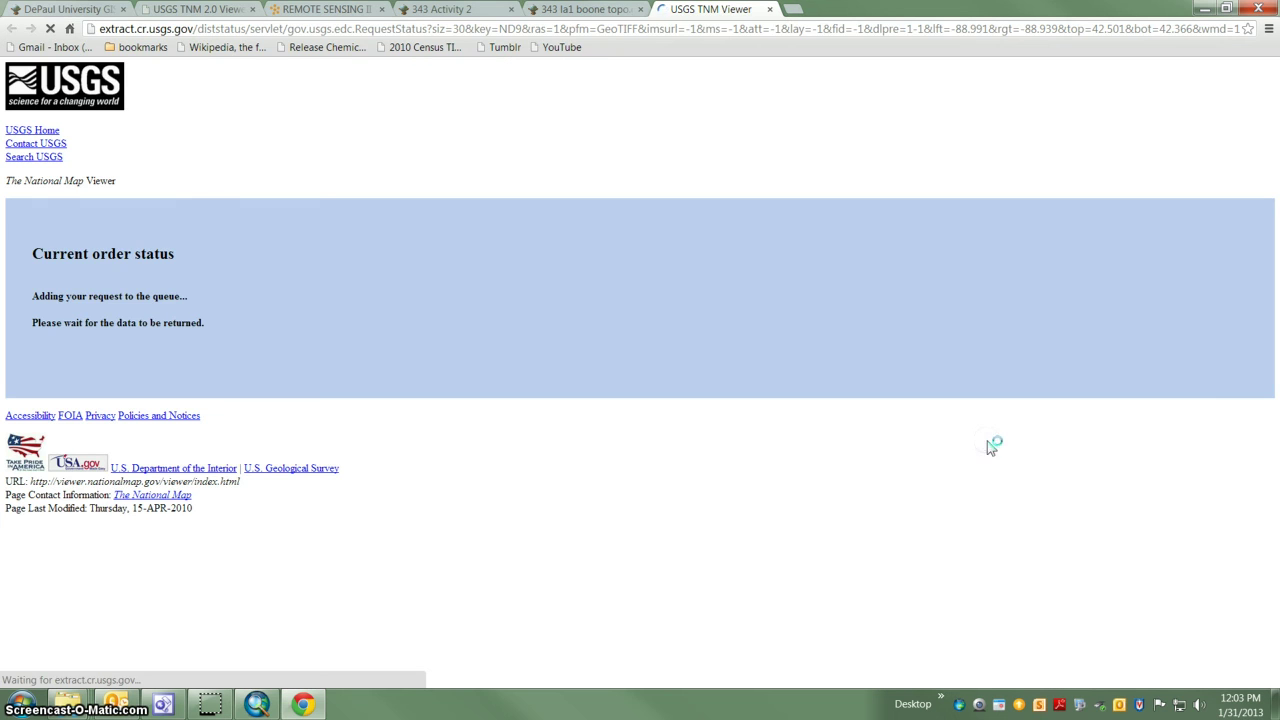
Wait on the order status page while the request queues and data extraction begins
left_click(283, 322)
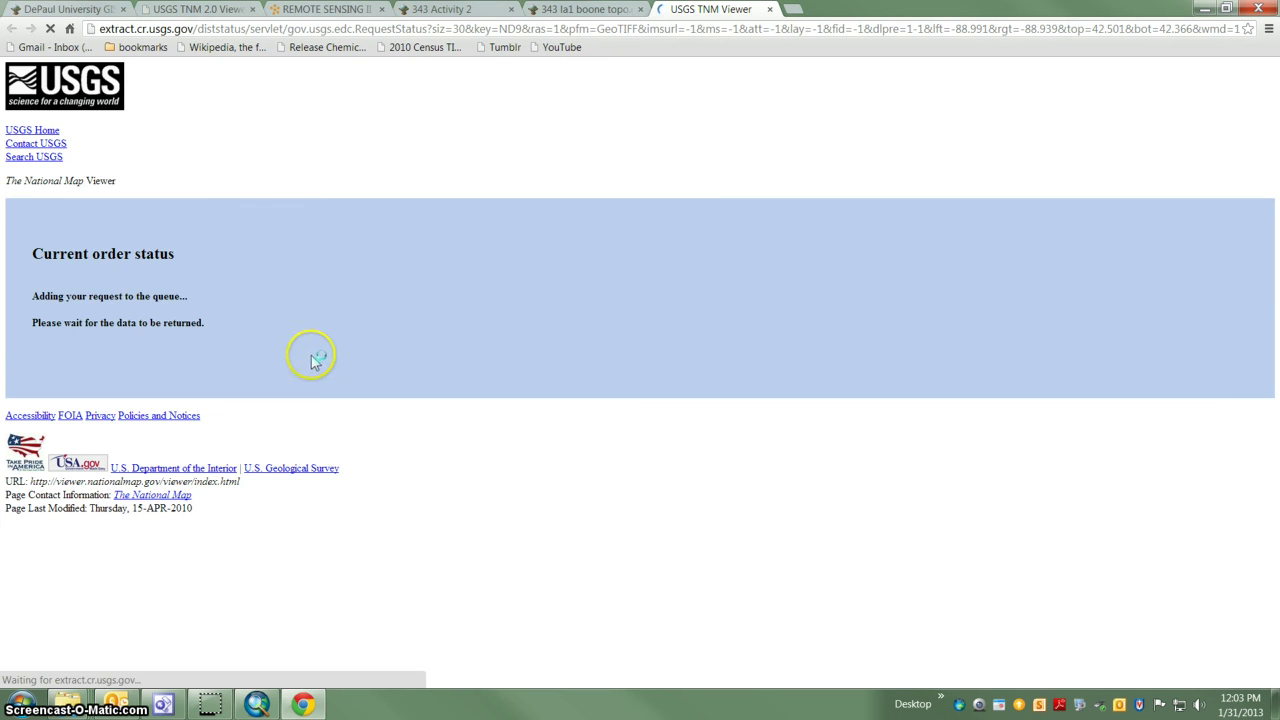